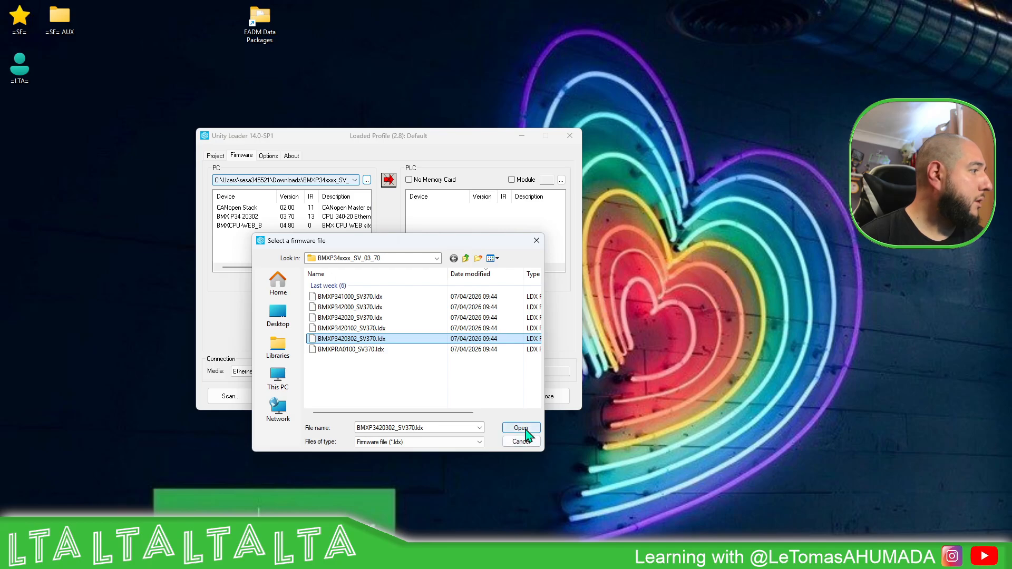
Step: Open the BMXP3420302_SV370.ldx firmware file and connect to the PLC at address 192.168.0.134
{"action": "left_click", "coordinate": [520, 428]}
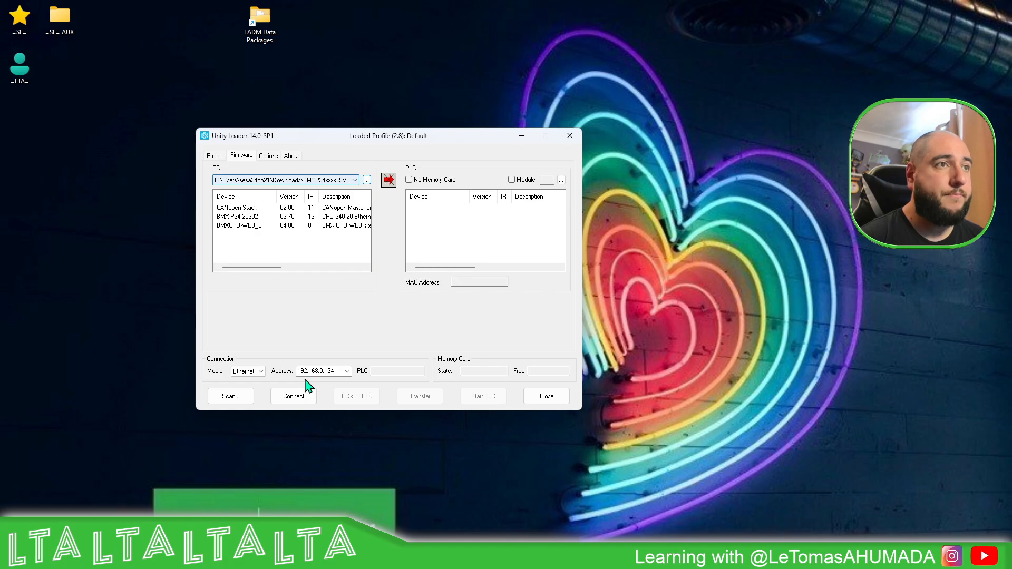
{"action": "left_click", "coordinate": [297, 396]}
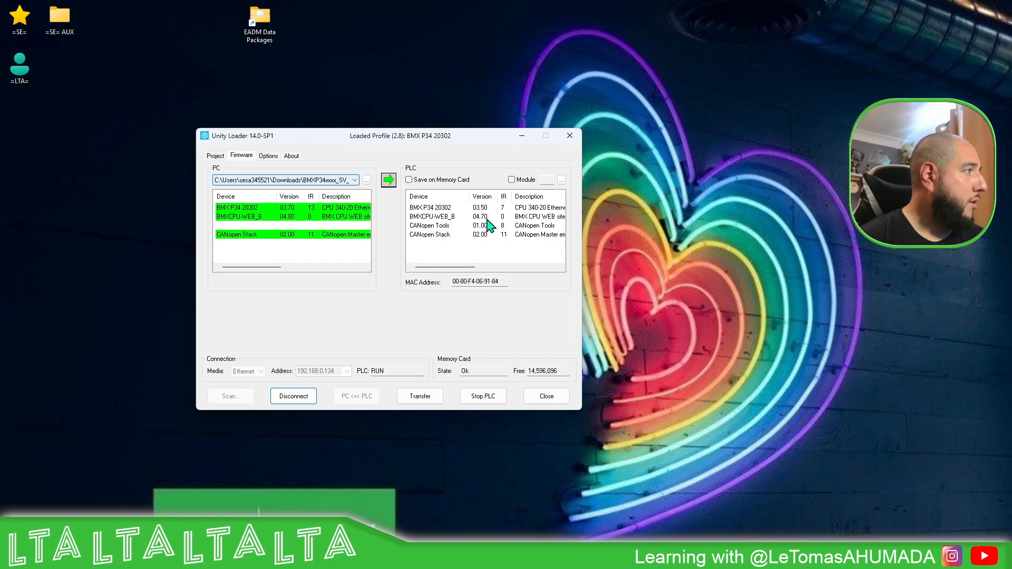
{"action": "mouse_move", "coordinate": [479, 211]}
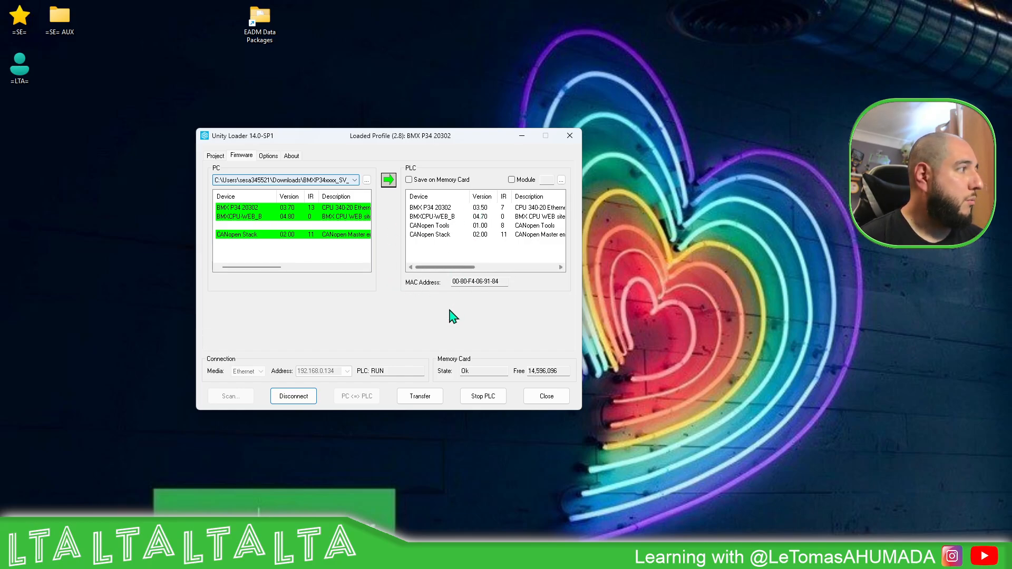
Step: Start transferring the firmware to the PLC and accept the security advice to continue
{"action": "left_click", "coordinate": [425, 404]}
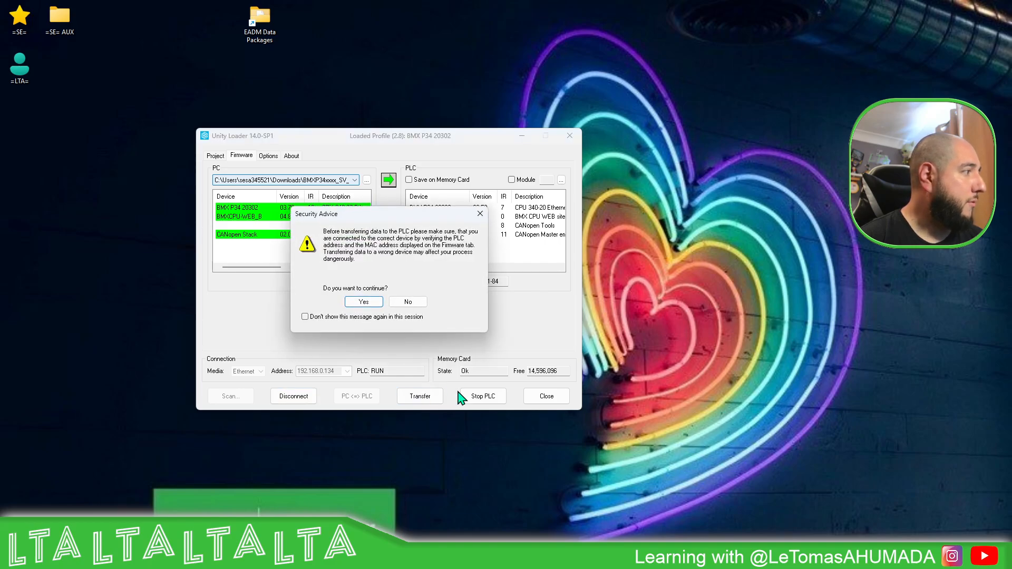
{"action": "left_click", "coordinate": [364, 302]}
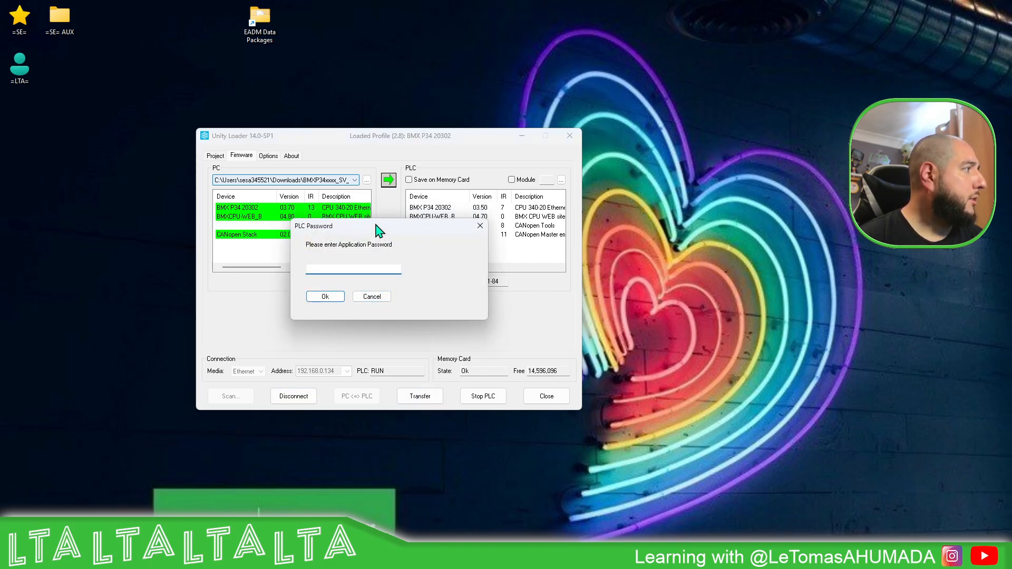
Step: Try to submit the application password in the PLC password prompt, then dismiss the resulting alert
{"action": "left_click_drag", "start_coordinate": [380, 227], "coordinate": [433, 248]}
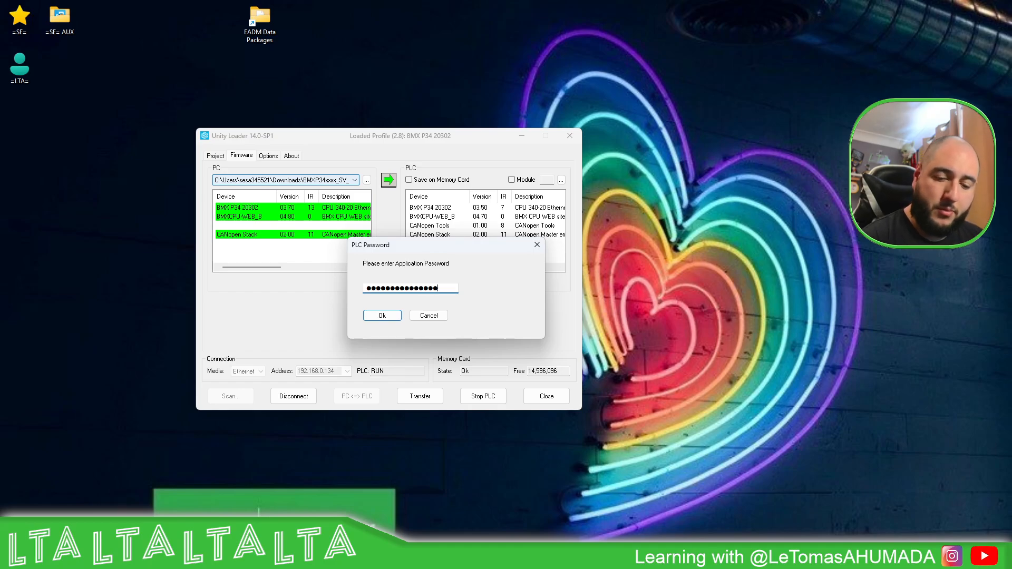
{"action": "left_click", "coordinate": [389, 317]}
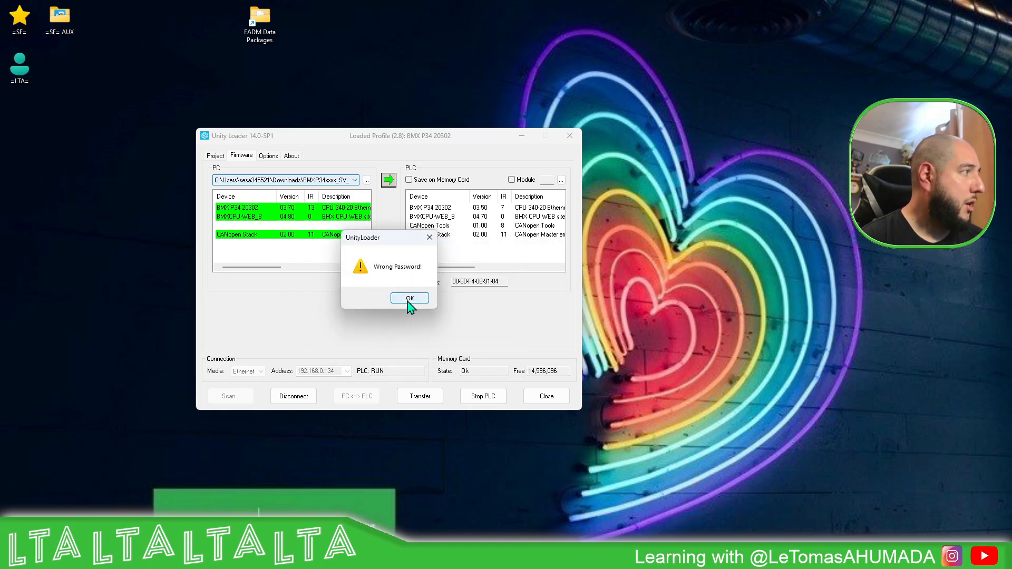
{"action": "left_click", "coordinate": [409, 299]}
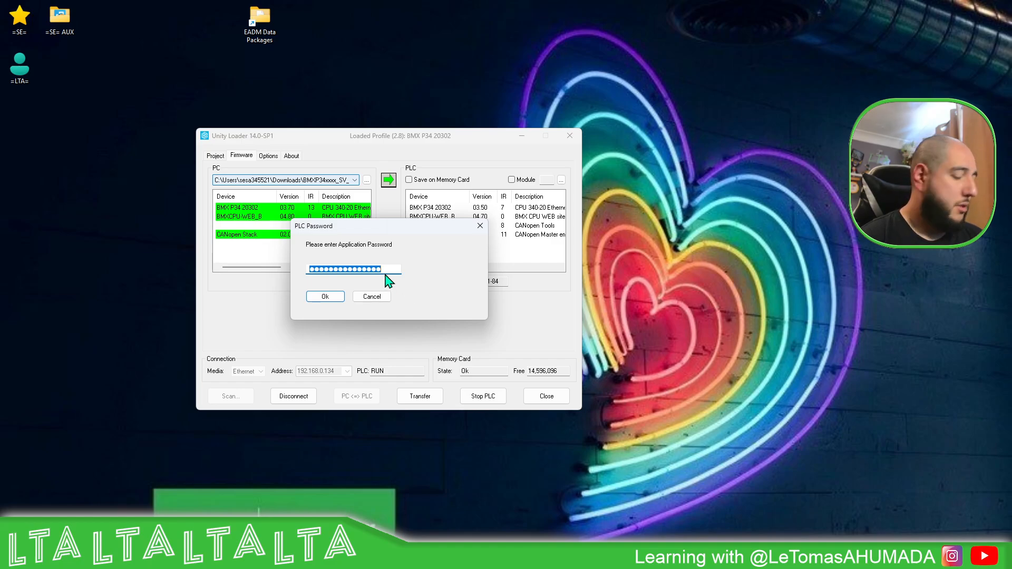
Step: Enter the application password again in the PLC password prompt
{"action": "type", "text": "a"}
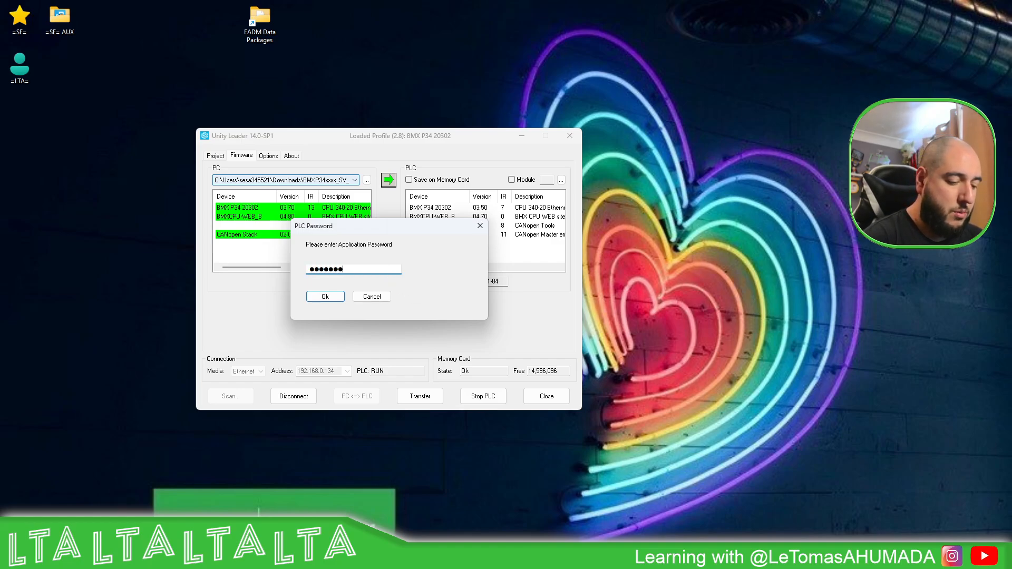
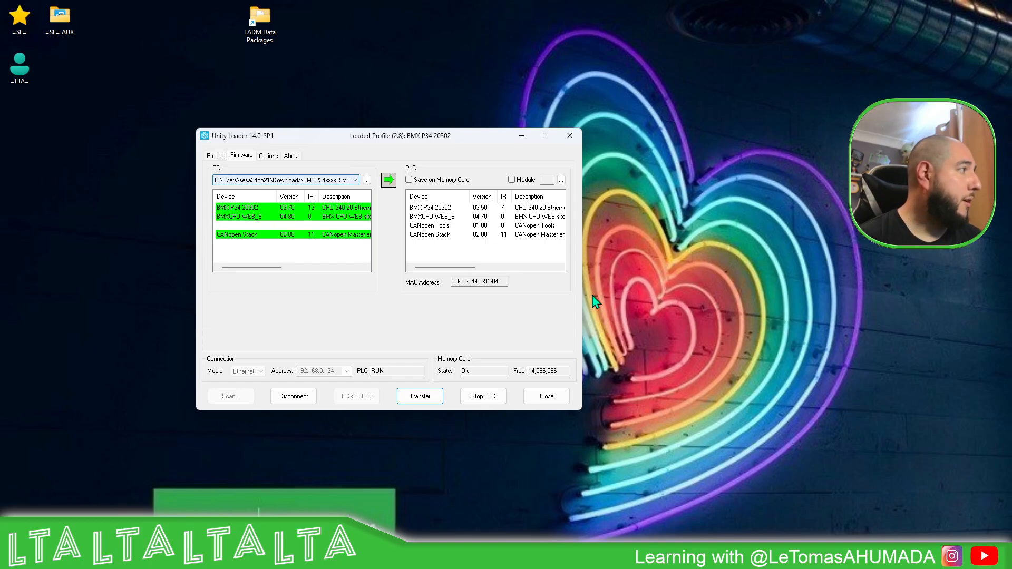
Step: Close Unity Loader and open the M340 firmware history_SV370.pdf from the BMXP34xxxx_SV_03_70 package folder
{"action": "left_click", "coordinate": [553, 396]}
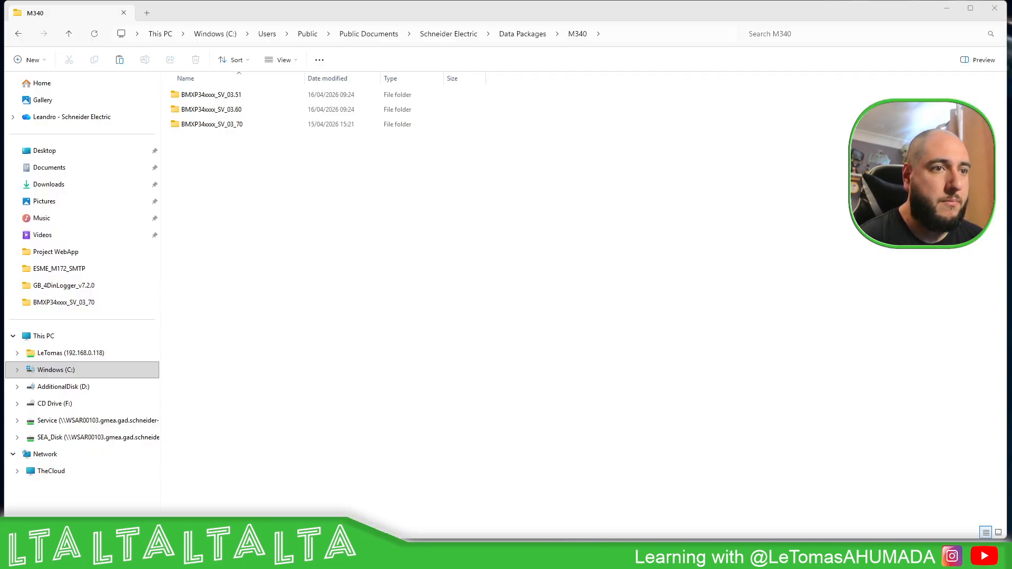
{"action": "left_click", "coordinate": [249, 125]}
{"action": "double_click", "coordinate": [249, 126]}
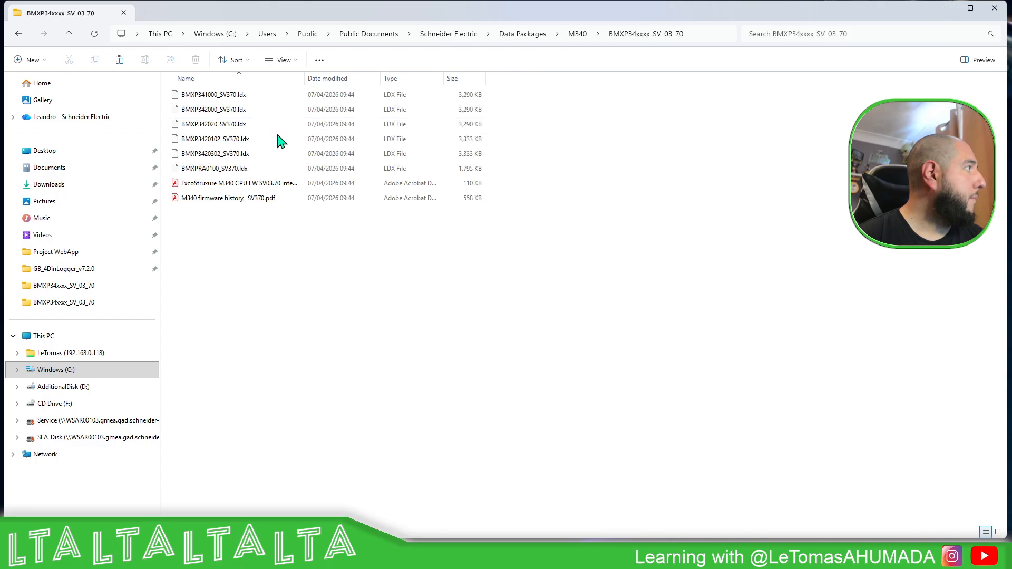
{"action": "left_click", "coordinate": [254, 202]}
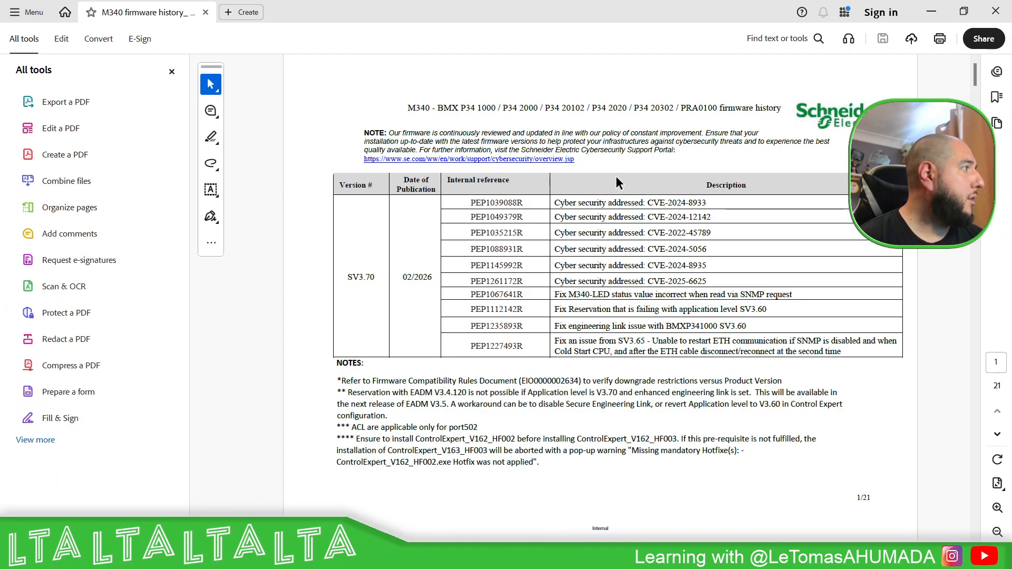
Step: Review the release notes and application-level requirements for each firmware version in the firmware history PDF
{"action": "scroll", "coordinate": [641, 185], "scroll_direction": "down", "scroll_amount": 3}
{"action": "scroll", "coordinate": [633, 197], "scroll_direction": "up", "scroll_amount": 3}
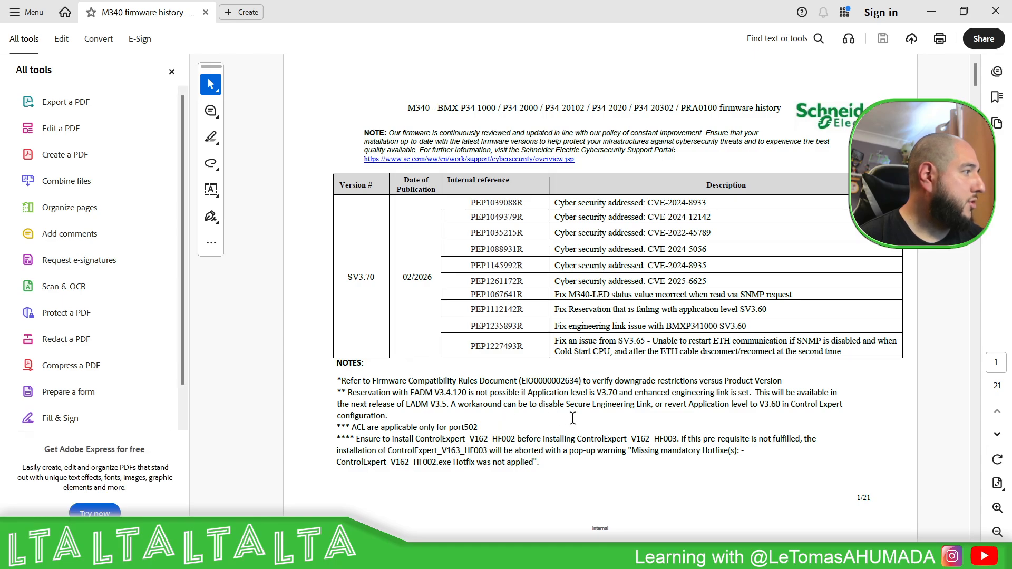
{"action": "left_click_drag", "start_coordinate": [409, 393], "coordinate": [467, 394]}
{"action": "scroll", "coordinate": [812, 406], "scroll_direction": "down", "scroll_amount": 5}
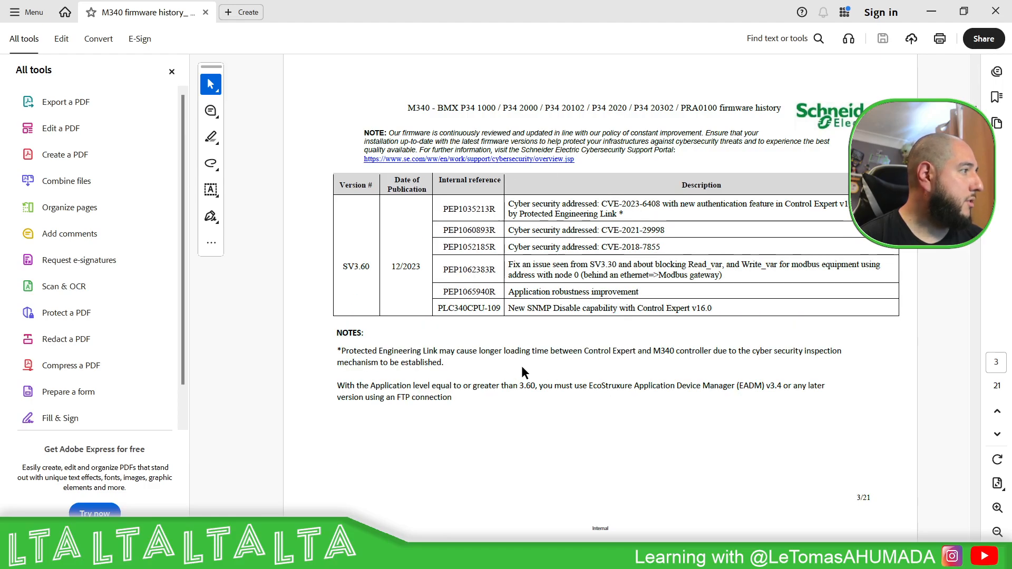
{"action": "scroll", "coordinate": [454, 319], "scroll_direction": "down", "scroll_amount": 4}
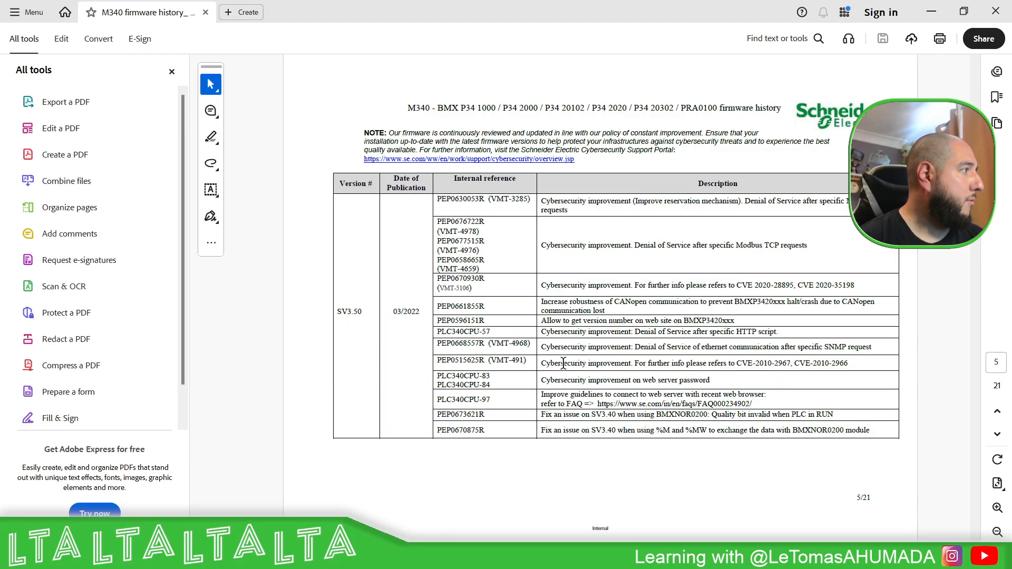
{"action": "scroll", "coordinate": [714, 331], "scroll_direction": "down", "scroll_amount": 2}
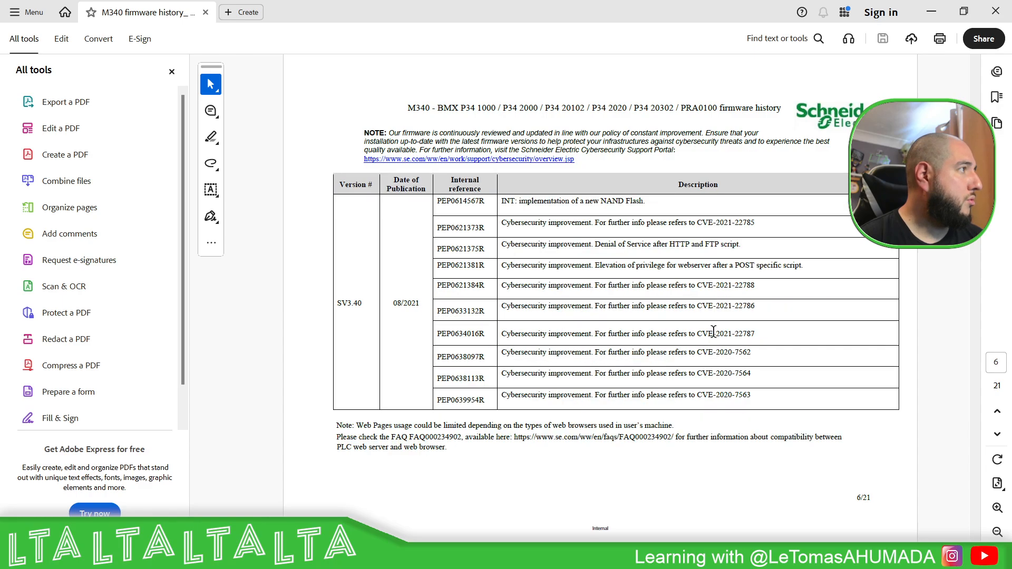
{"action": "scroll", "coordinate": [555, 436], "scroll_direction": "up", "scroll_amount": 4}
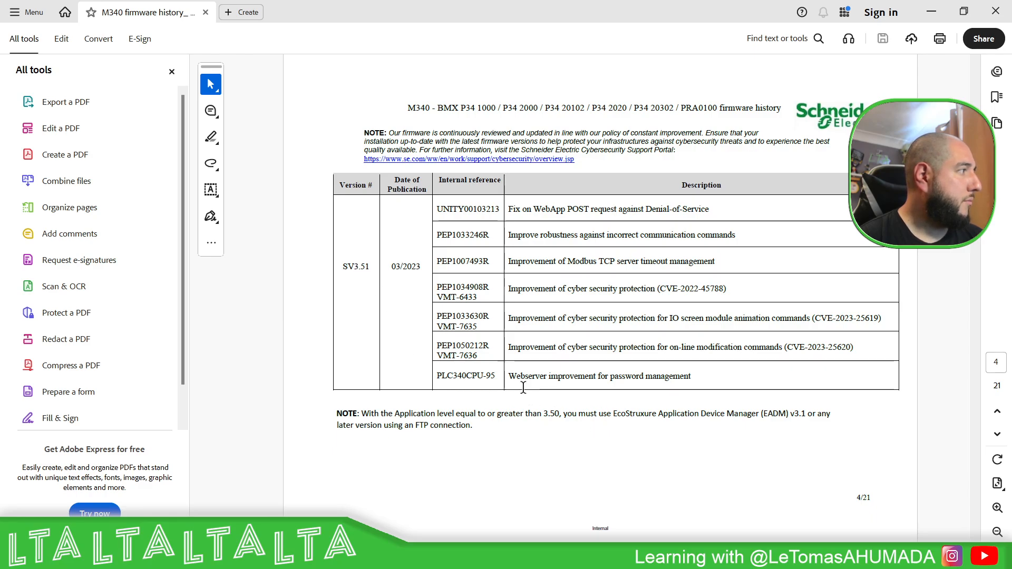
{"action": "left_click_drag", "start_coordinate": [456, 413], "coordinate": [822, 411]}
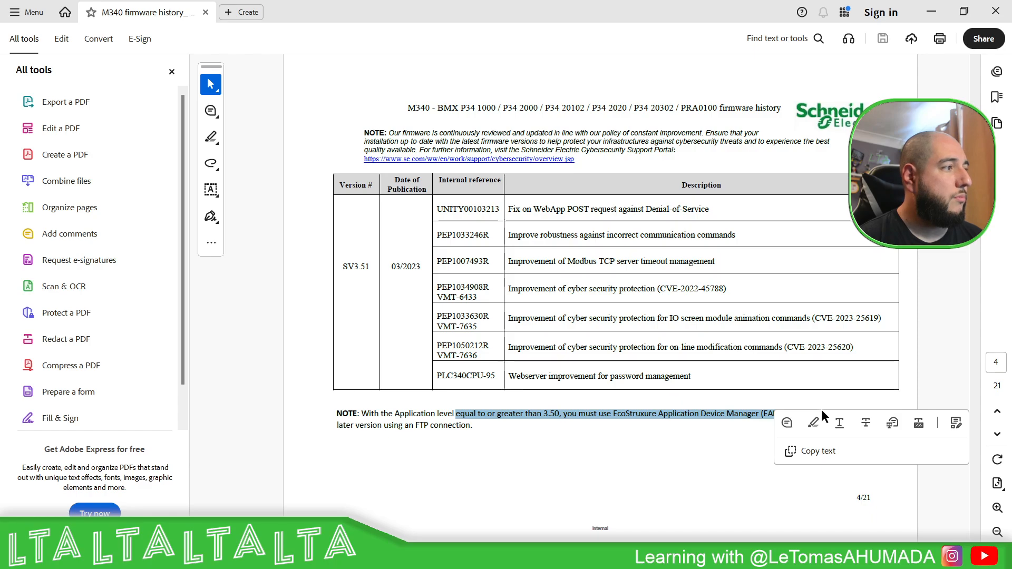
{"action": "left_click", "coordinate": [715, 433]}
{"action": "right_click", "coordinate": [755, 419]}
{"action": "left_click", "coordinate": [613, 409]}
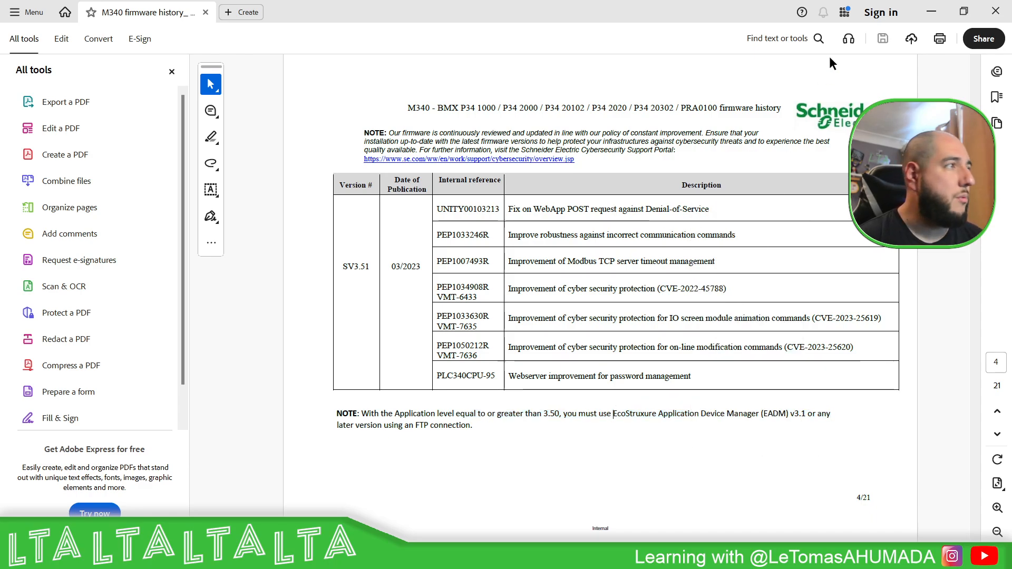
{"action": "left_click", "coordinate": [932, 11]}
{"action": "left_click", "coordinate": [944, 9]}
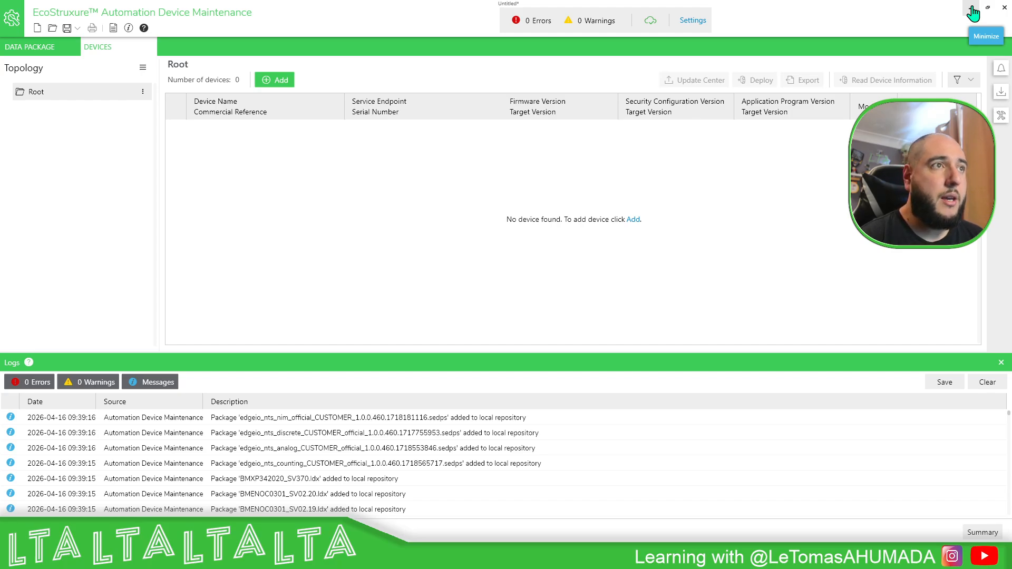
Step: Open the settings and inspect the local package repository location under Package Locations
{"action": "left_click", "coordinate": [694, 21]}
{"action": "left_click", "coordinate": [242, 191]}
{"action": "left_click", "coordinate": [252, 177]}
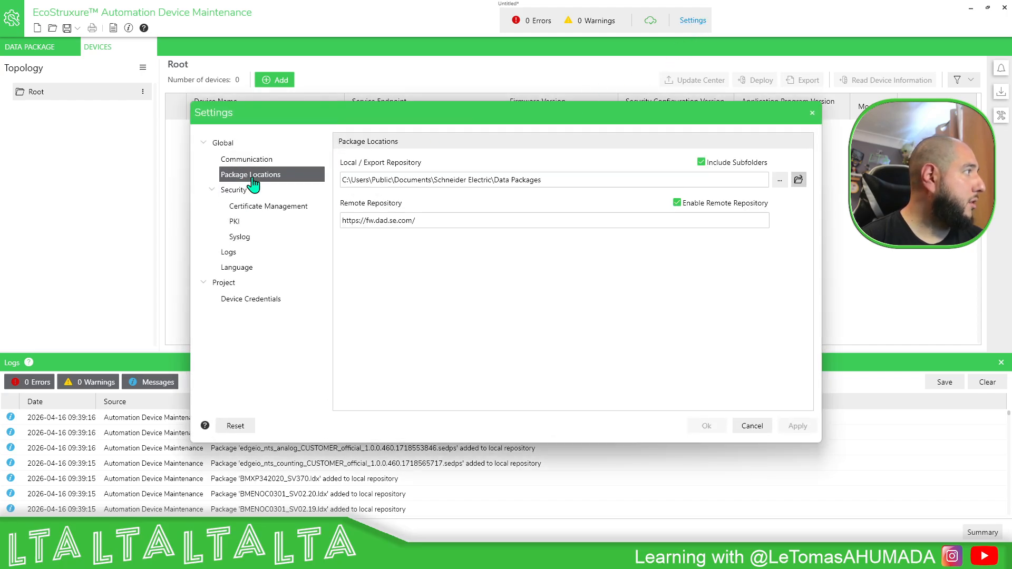
{"action": "left_click_drag", "start_coordinate": [558, 178], "coordinate": [282, 182]}
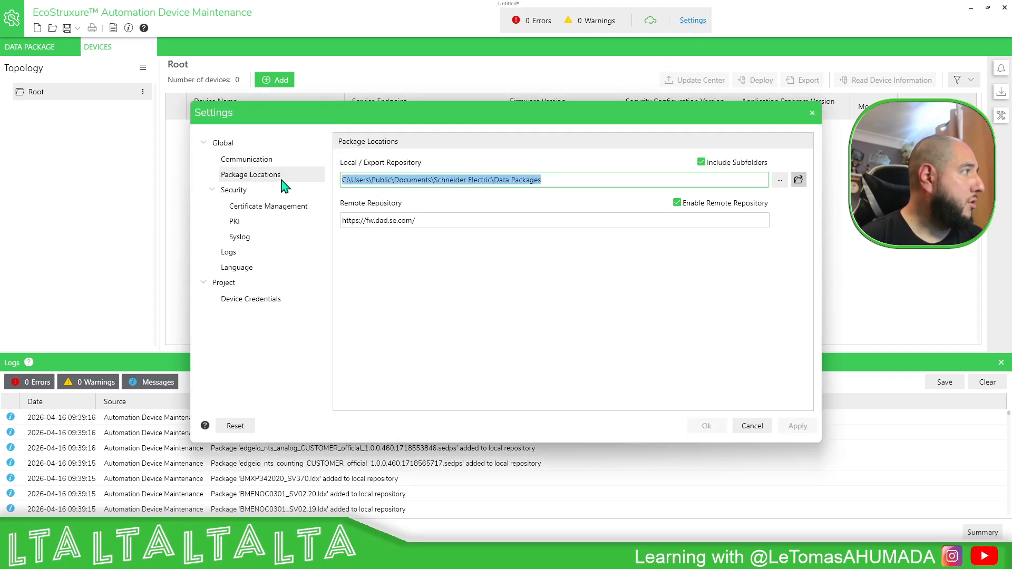
{"action": "left_click", "coordinate": [812, 113]}
Step: Browse the Data Packages M340 folder to check the available firmware package folders
{"action": "mouse_move", "coordinate": [589, 557]}
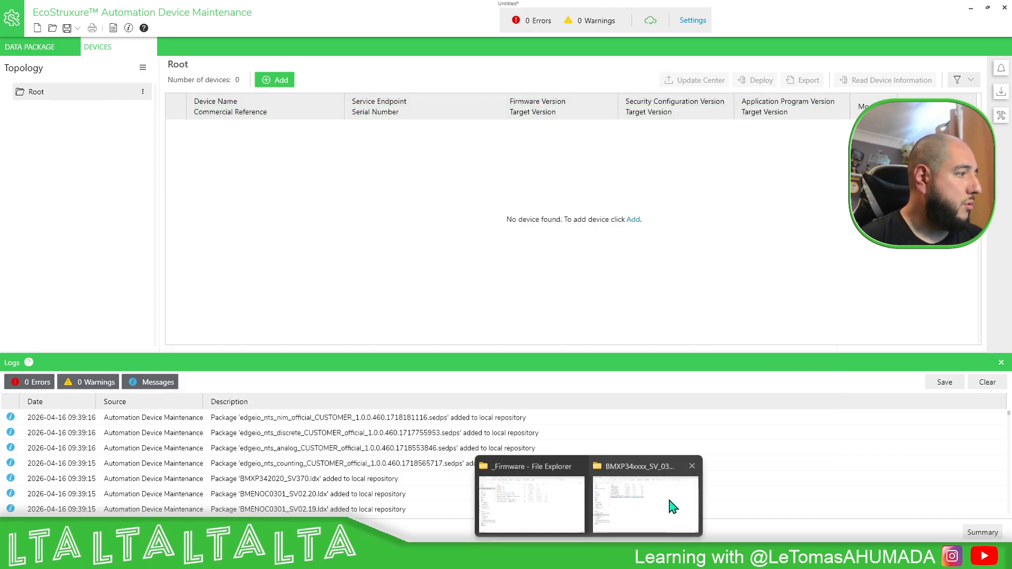
{"action": "left_click", "coordinate": [668, 499]}
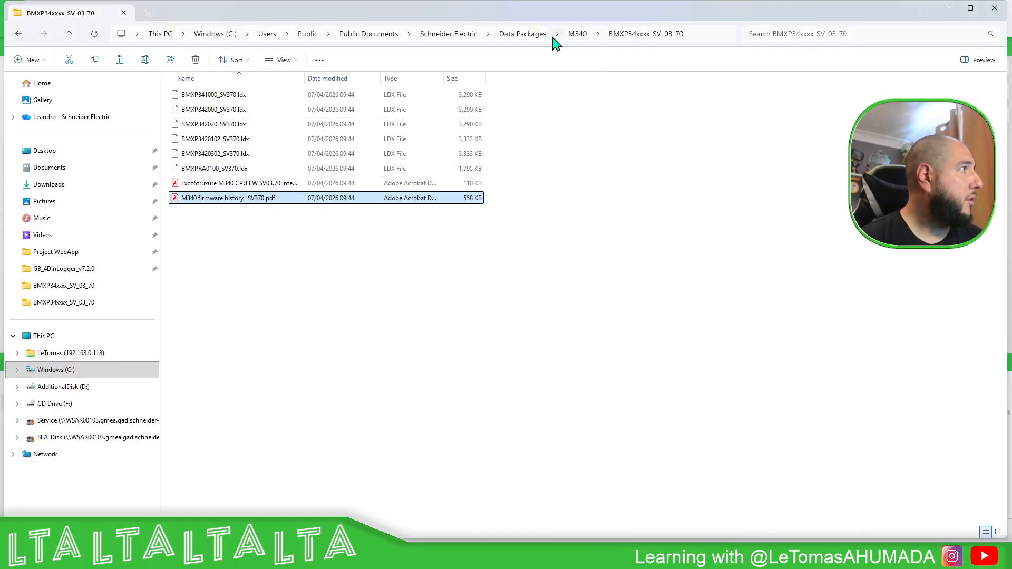
{"action": "left_click", "coordinate": [527, 36]}
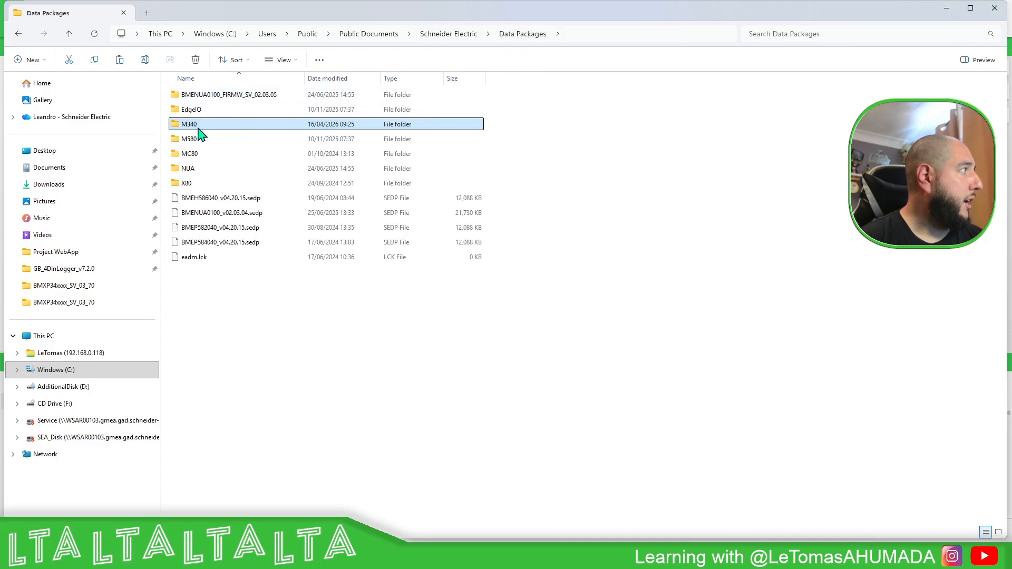
{"action": "double_click", "coordinate": [200, 127]}
{"action": "double_click", "coordinate": [238, 125]}
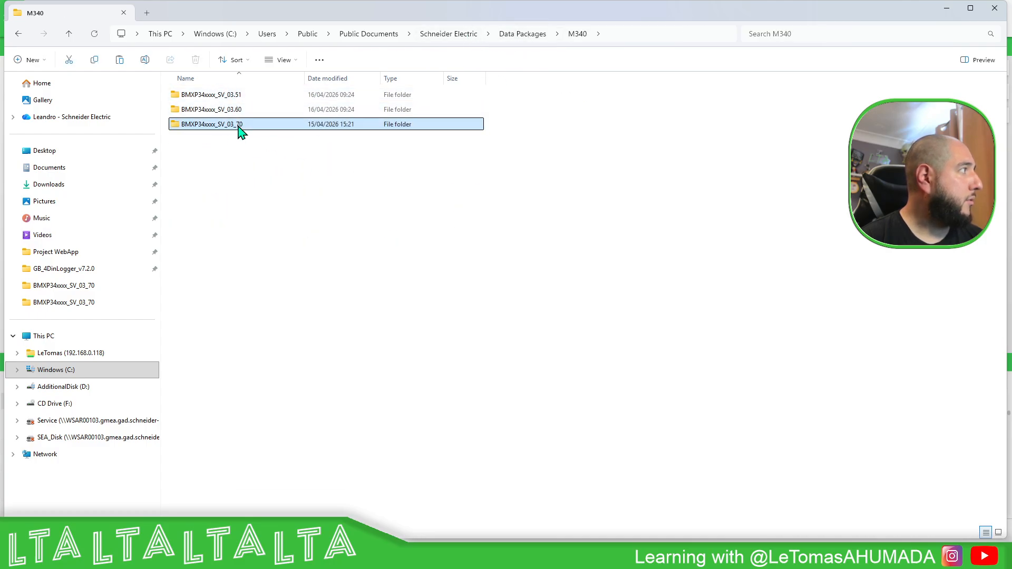
{"action": "left_click", "coordinate": [948, 10]}
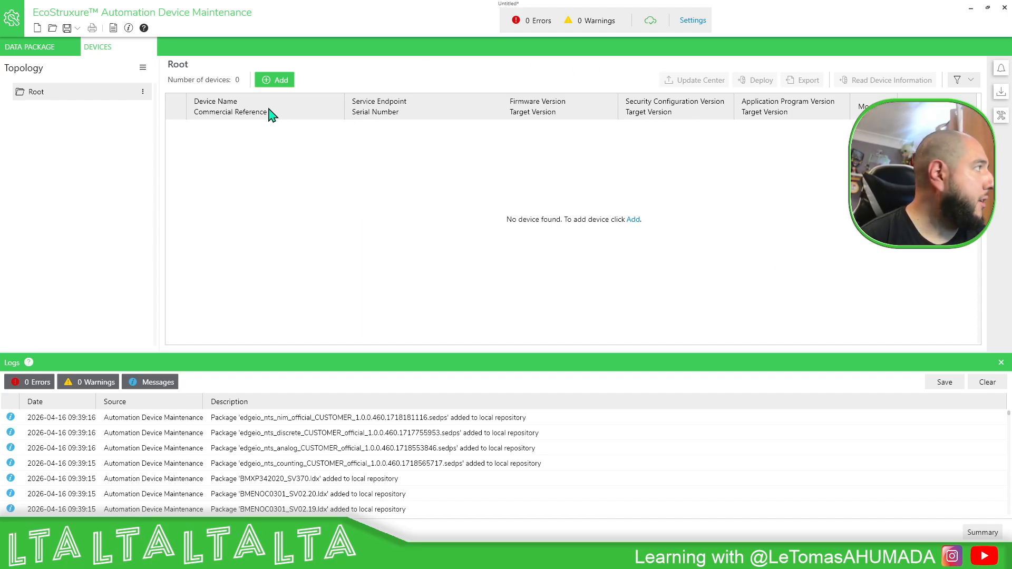
Step: Add a BMX*** (modernized) device from the catalog with secure HTTPS connection at IP address 192.168.0.134
{"action": "left_click", "coordinate": [278, 84]}
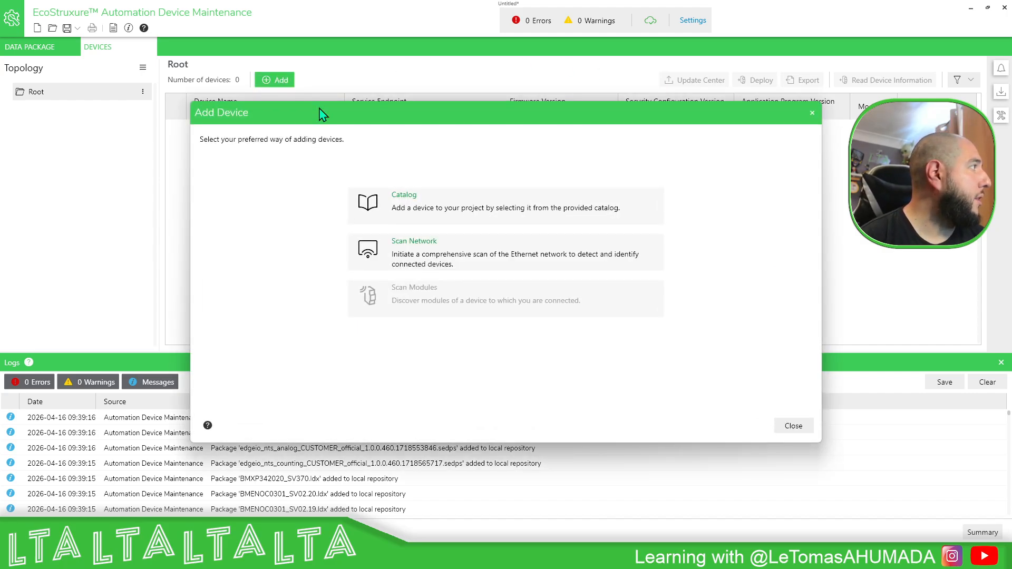
{"action": "left_click", "coordinate": [422, 217]}
{"action": "scroll", "coordinate": [417, 266], "scroll_direction": "down", "scroll_amount": 10}
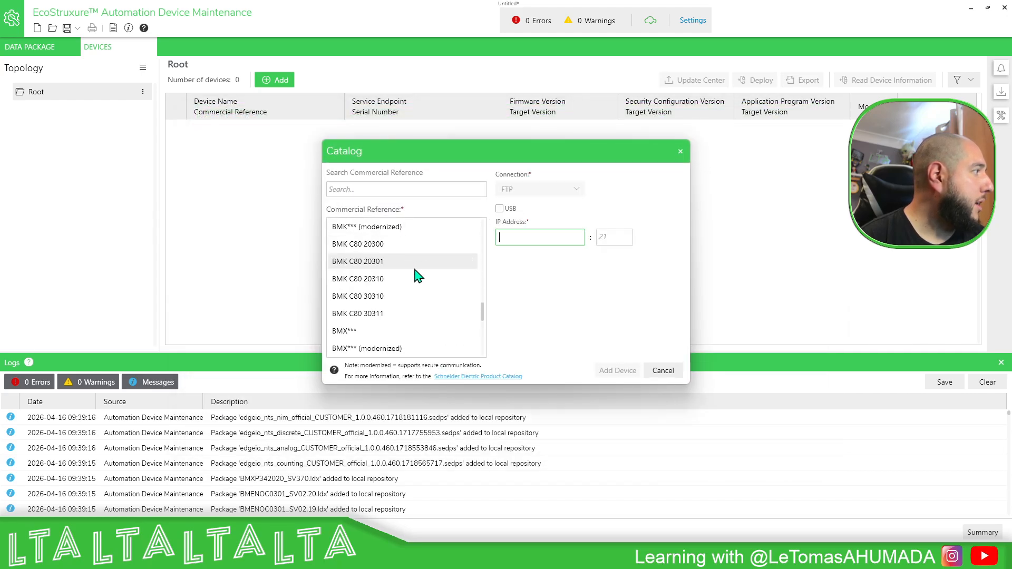
{"action": "left_click", "coordinate": [363, 332]}
{"action": "scroll", "coordinate": [368, 345], "scroll_direction": "down", "scroll_amount": 1}
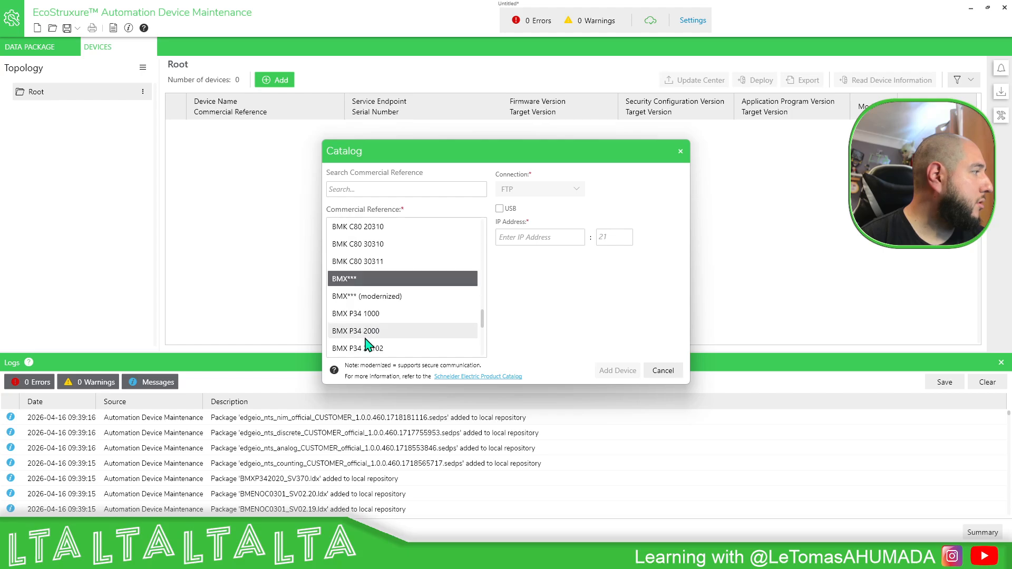
{"action": "left_click", "coordinate": [384, 296]}
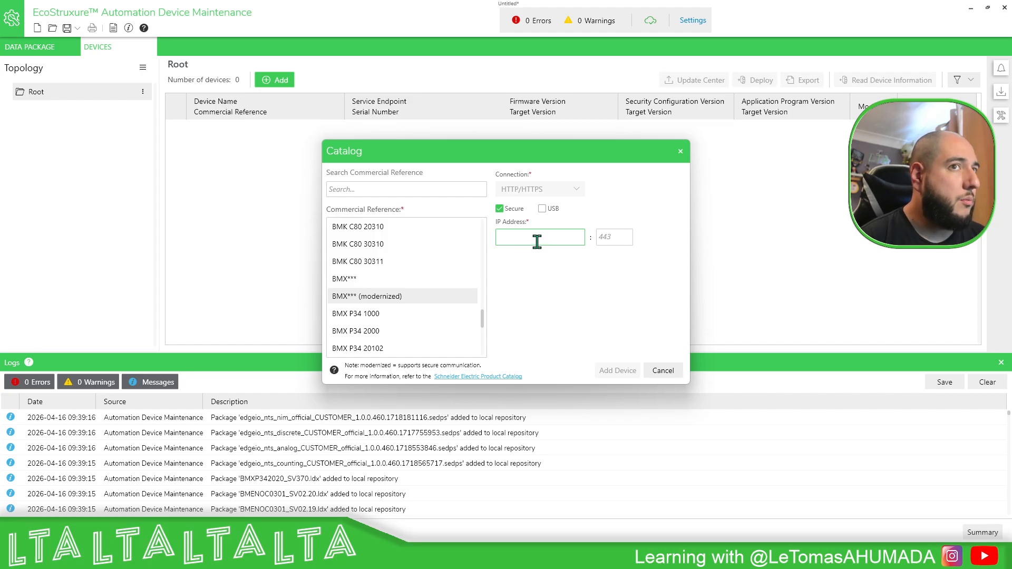
{"action": "type", "text": "192"}
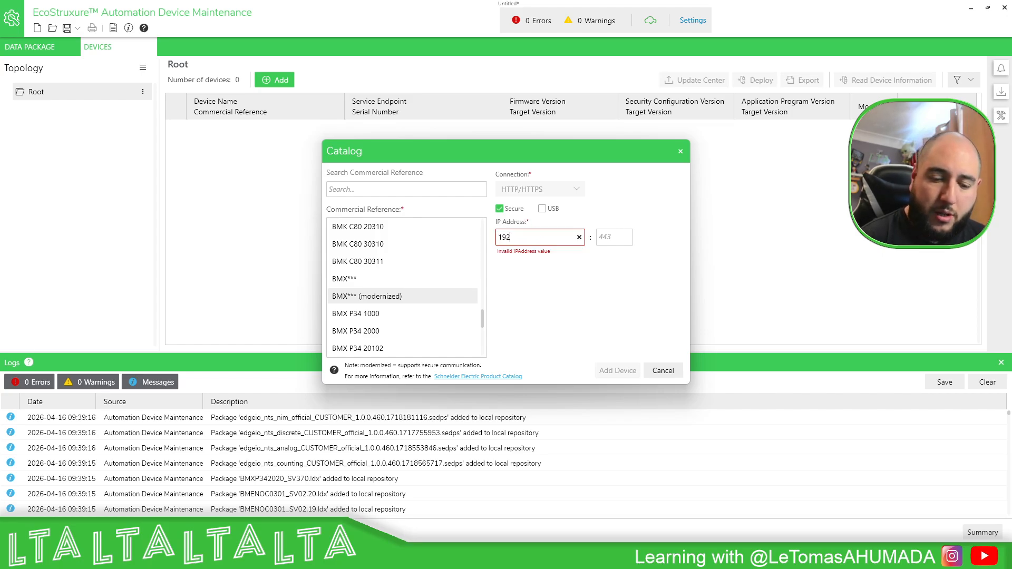
{"action": "type", "text": ".168.0.134"}
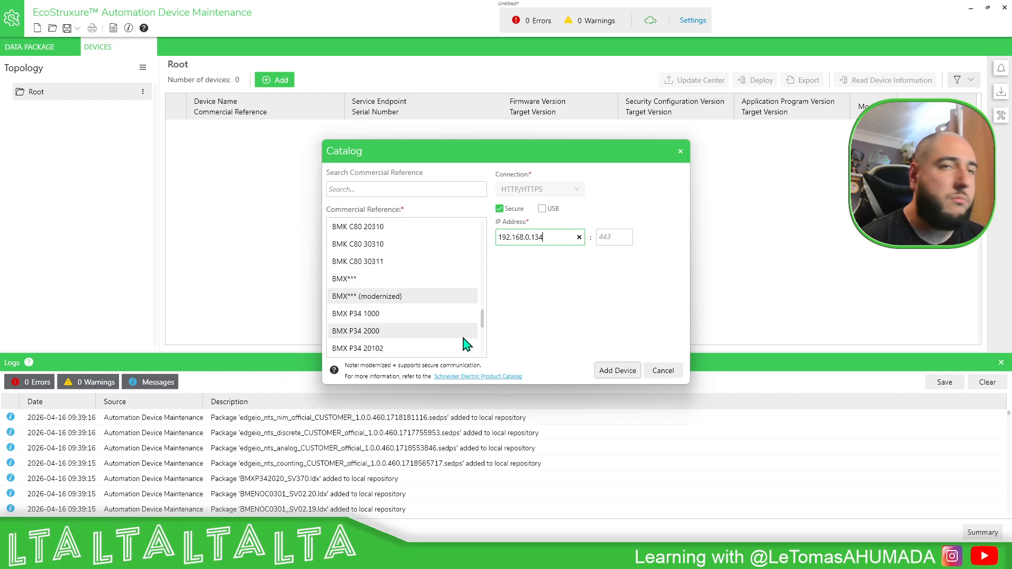
{"action": "left_click", "coordinate": [613, 373]}
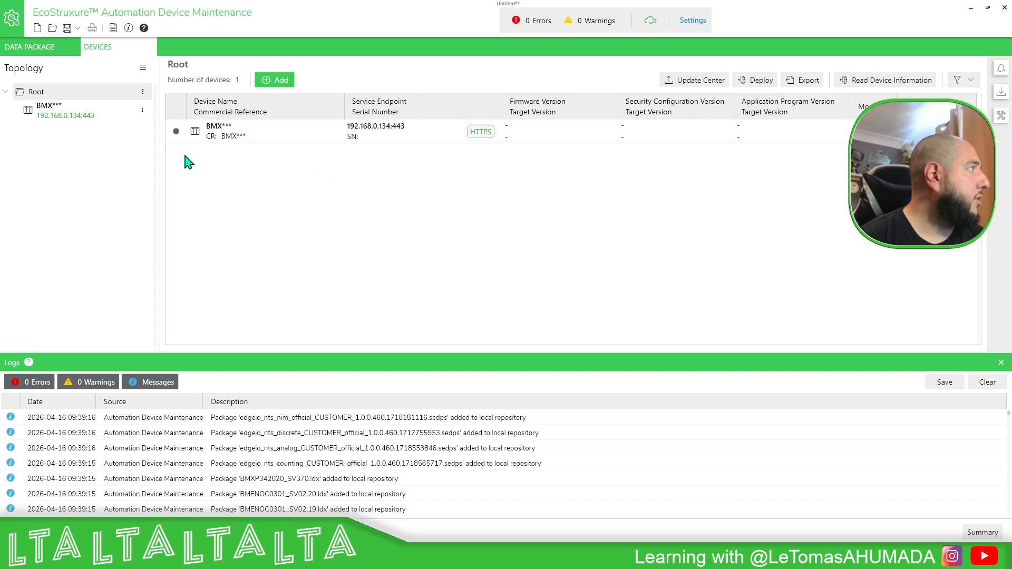
Step: Add a BMX*** device from the catalog using an FTP connection at IP address 192.168.0.134
{"action": "left_click", "coordinate": [270, 79]}
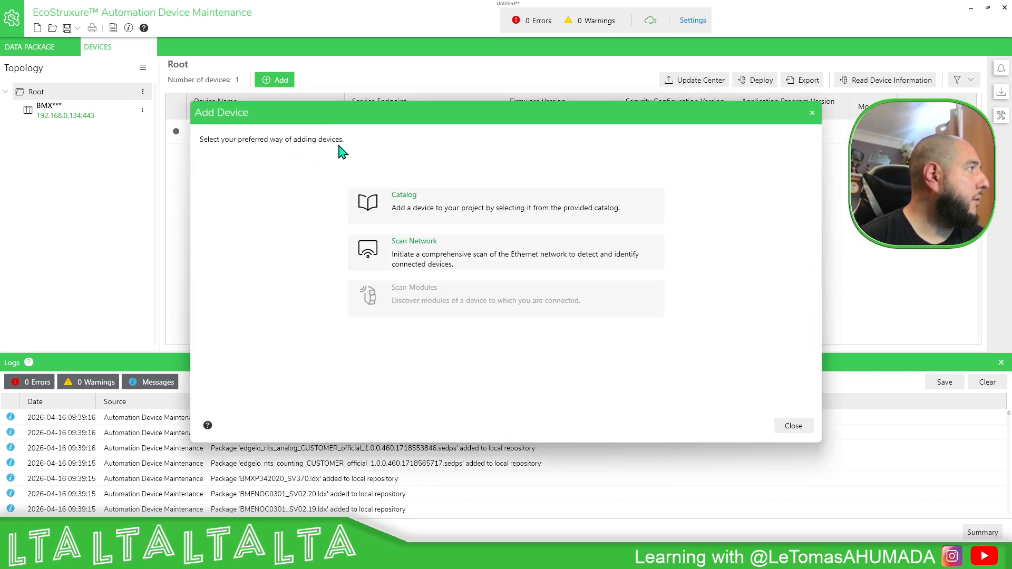
{"action": "left_click", "coordinate": [430, 217]}
{"action": "scroll", "coordinate": [409, 285], "scroll_direction": "down", "scroll_amount": 10}
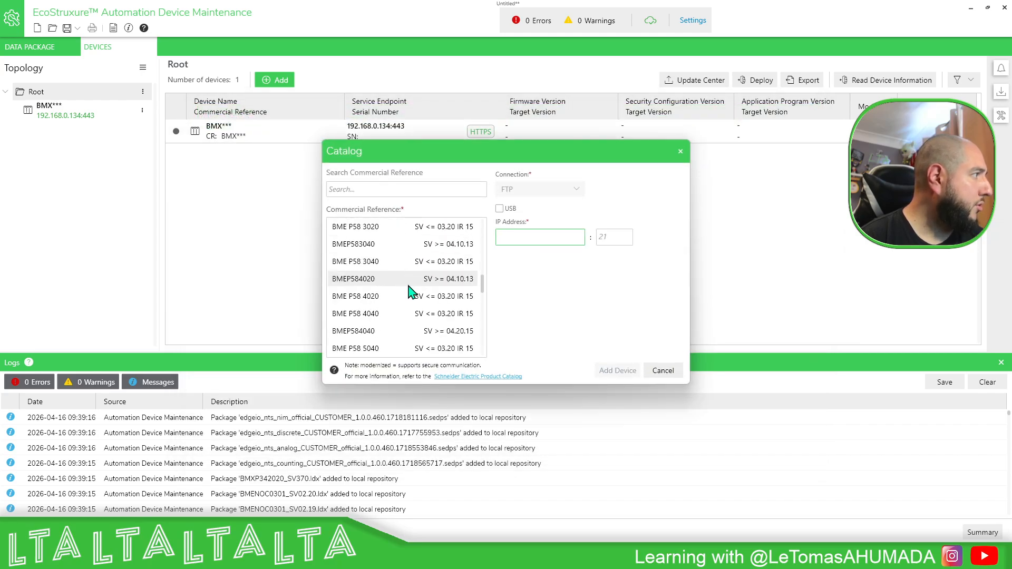
{"action": "scroll", "coordinate": [409, 287], "scroll_direction": "down", "scroll_amount": 5}
{"action": "left_click", "coordinate": [351, 331]}
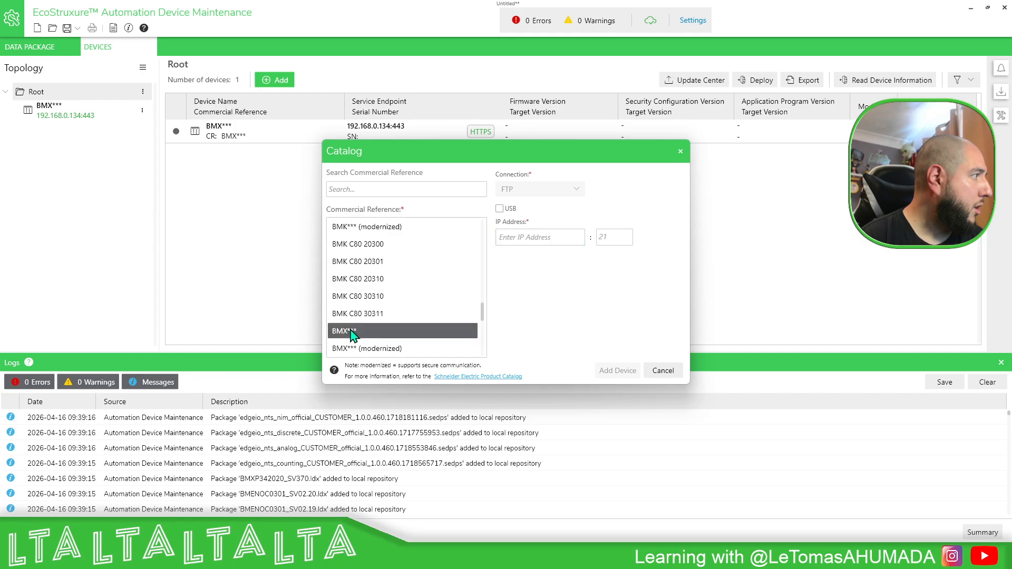
{"action": "left_click", "coordinate": [539, 238]}
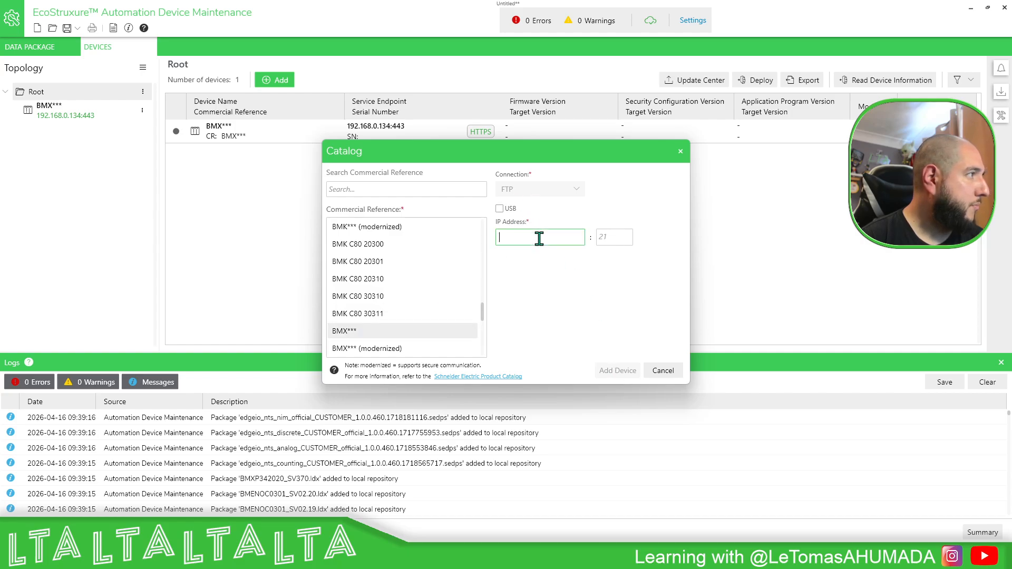
{"action": "type", "text": "192.168.0"}
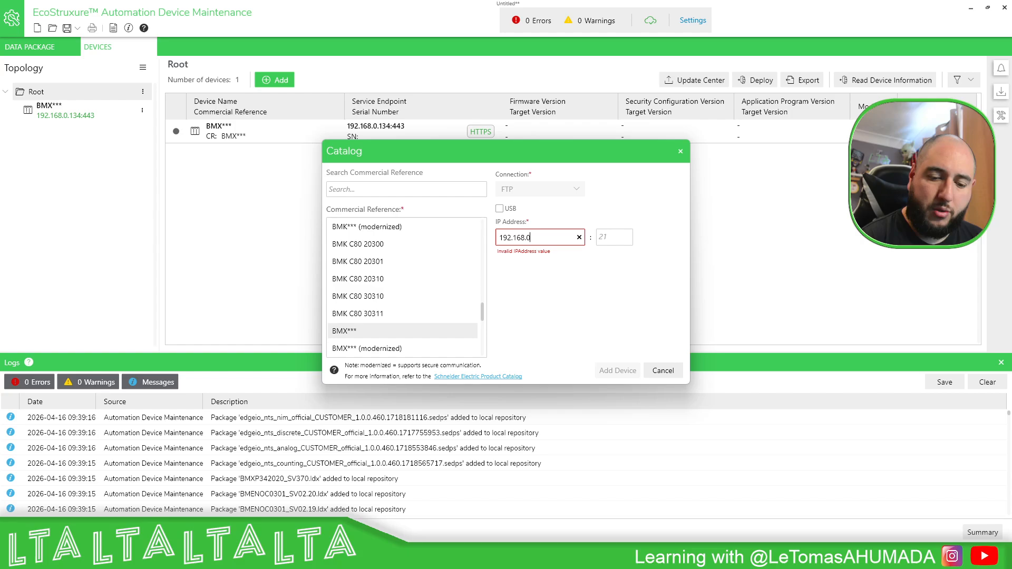
{"action": "type", "text": ".134"}
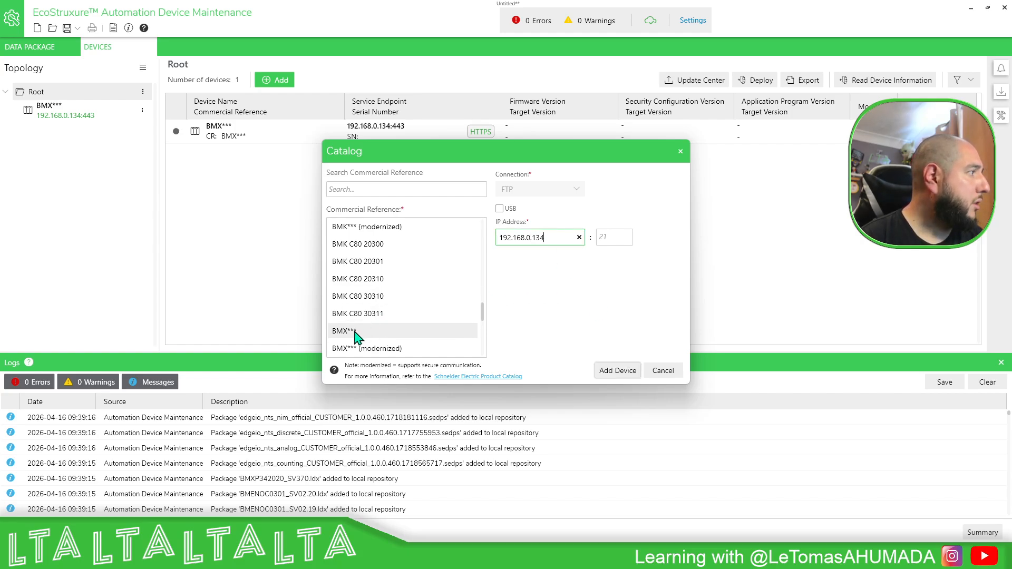
{"action": "left_click", "coordinate": [617, 370]}
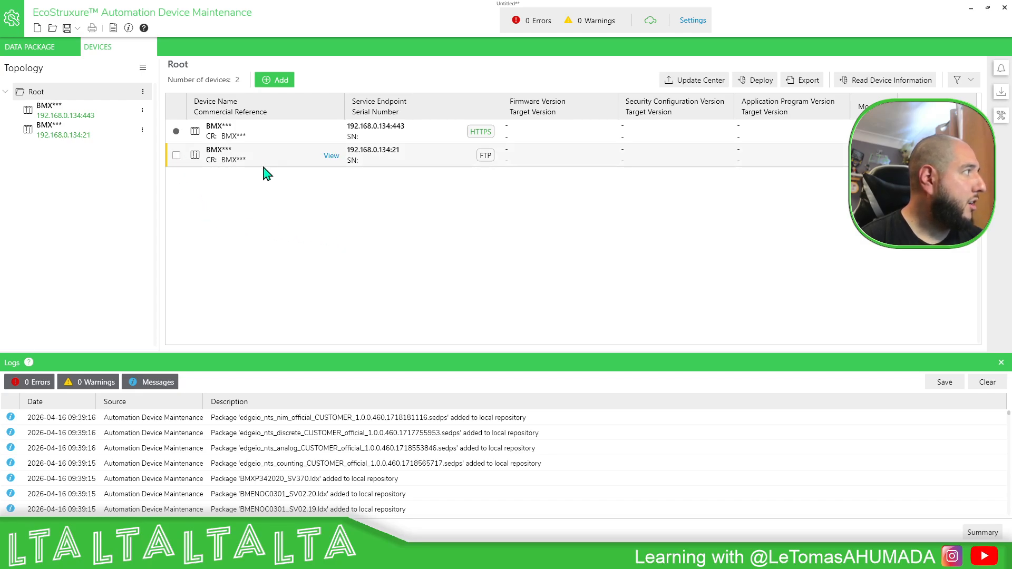
Step: Delete the HTTPS BMX*** device from the device list and confirm the deletion
{"action": "left_click", "coordinate": [176, 131]}
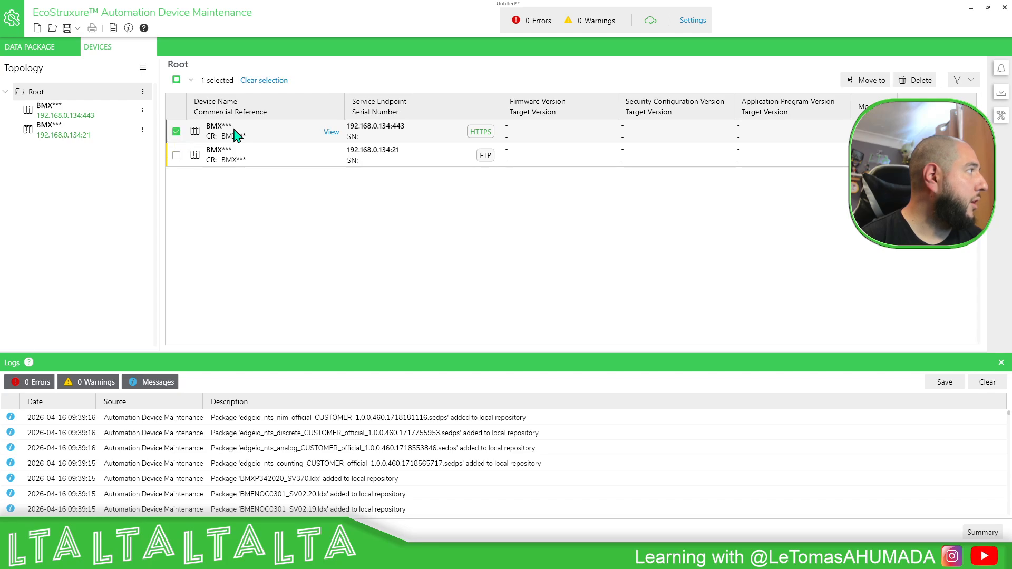
{"action": "left_click", "coordinate": [922, 80]}
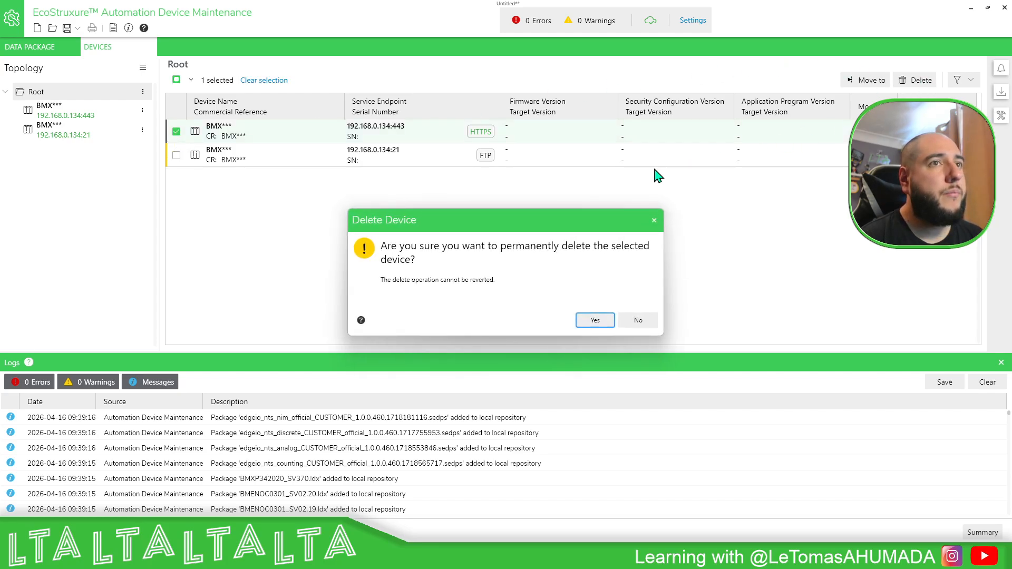
{"action": "left_click", "coordinate": [592, 320]}
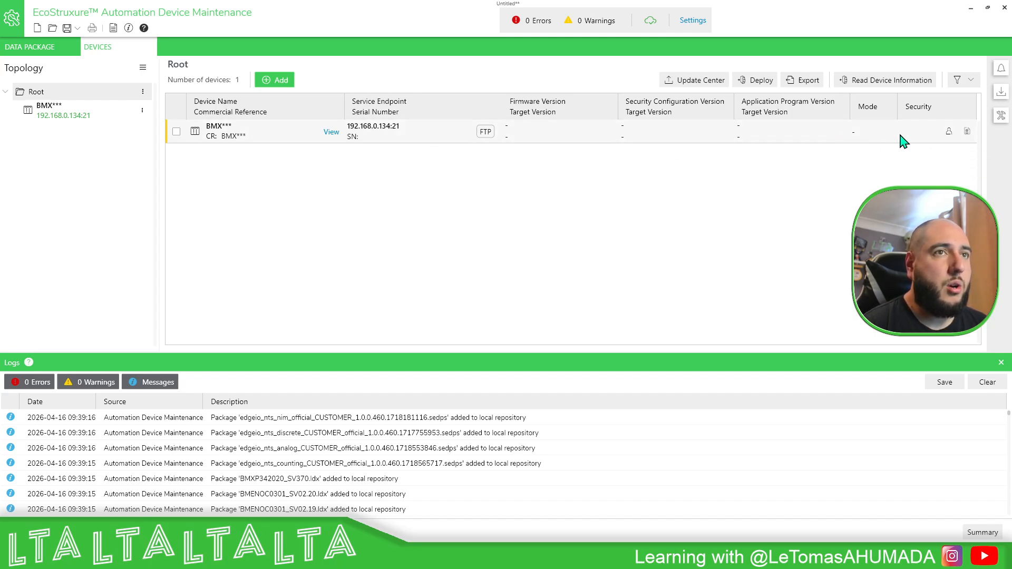
Step: Open the device's credentials and enter the firmware password and the data storage password, showing them to verify
{"action": "left_click", "coordinate": [948, 134]}
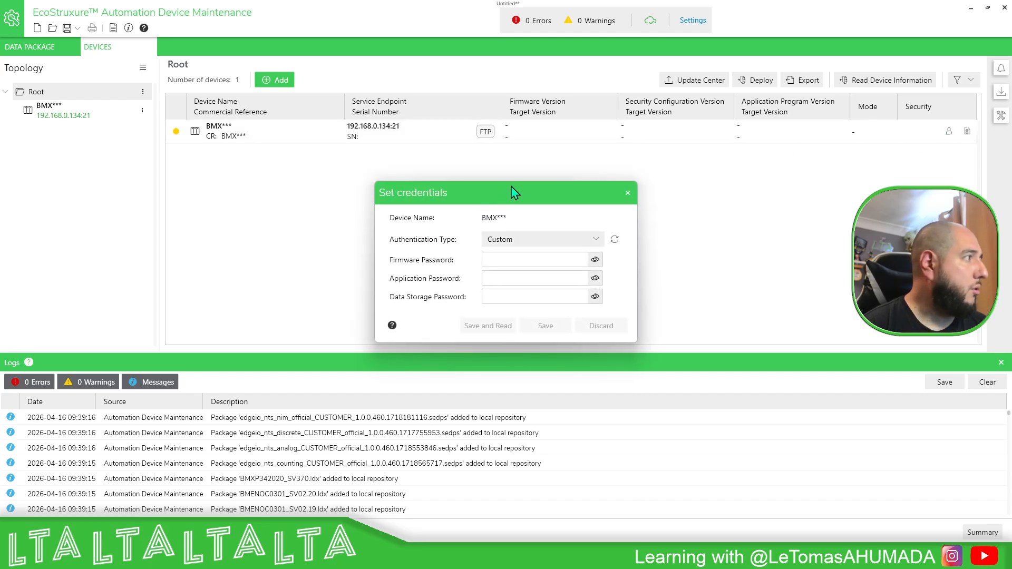
{"action": "left_click_drag", "start_coordinate": [515, 193], "coordinate": [472, 158]}
{"action": "left_click", "coordinate": [463, 222]}
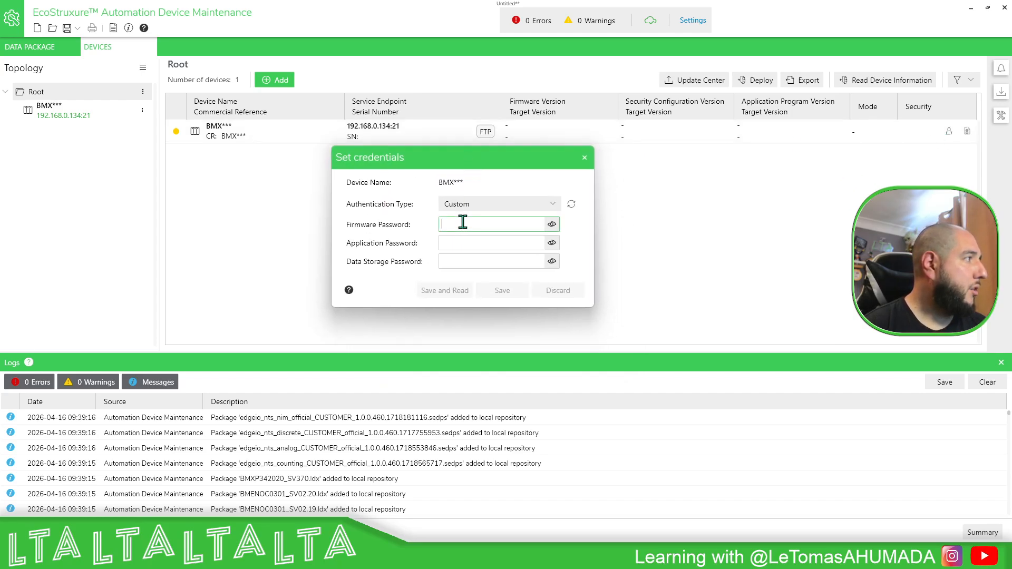
{"action": "type", "text": "fwd"}
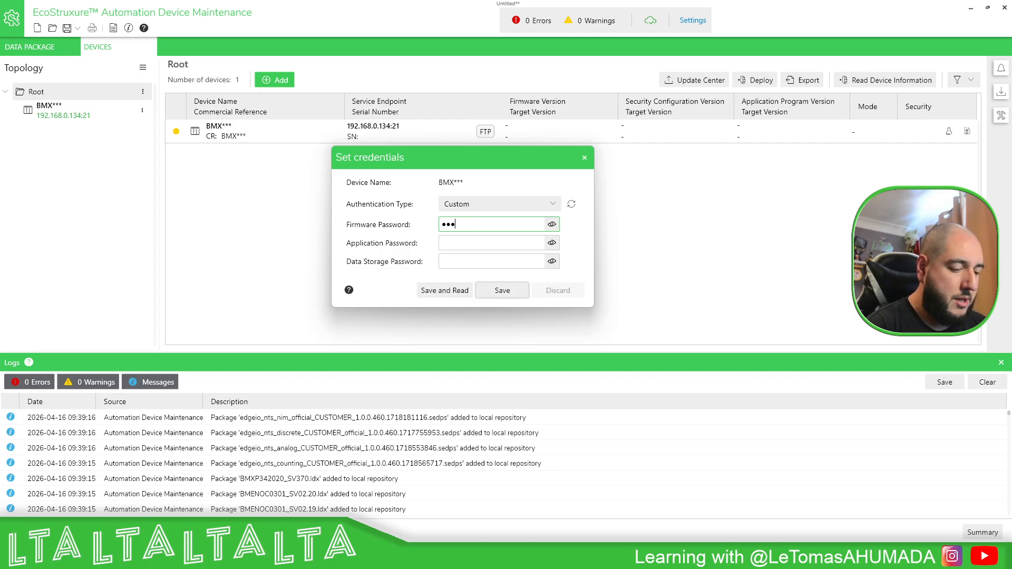
{"action": "key", "text": "BackSpace"}
{"action": "key", "text": "BackSpace"}
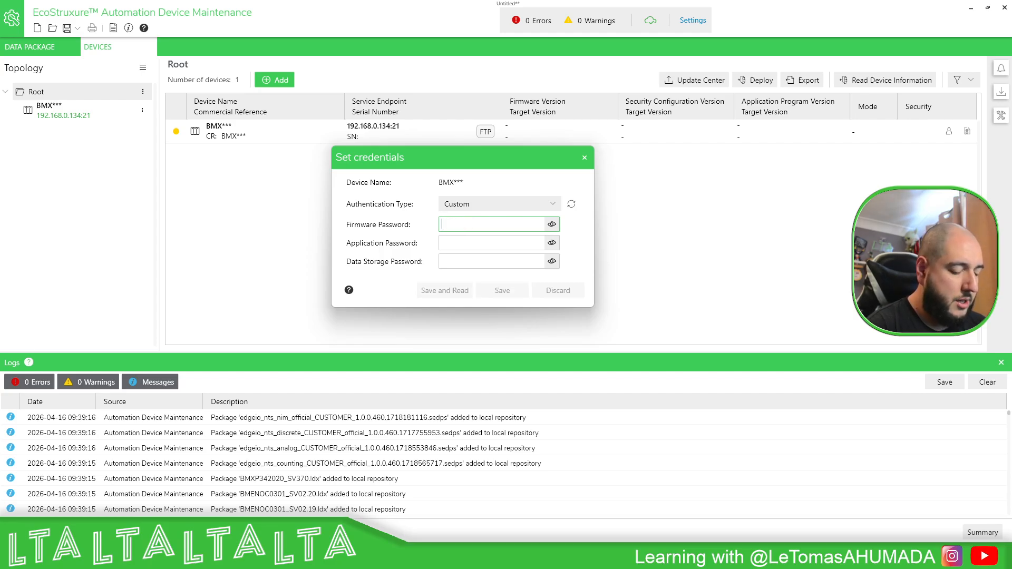
{"action": "type", "text": "fw"}
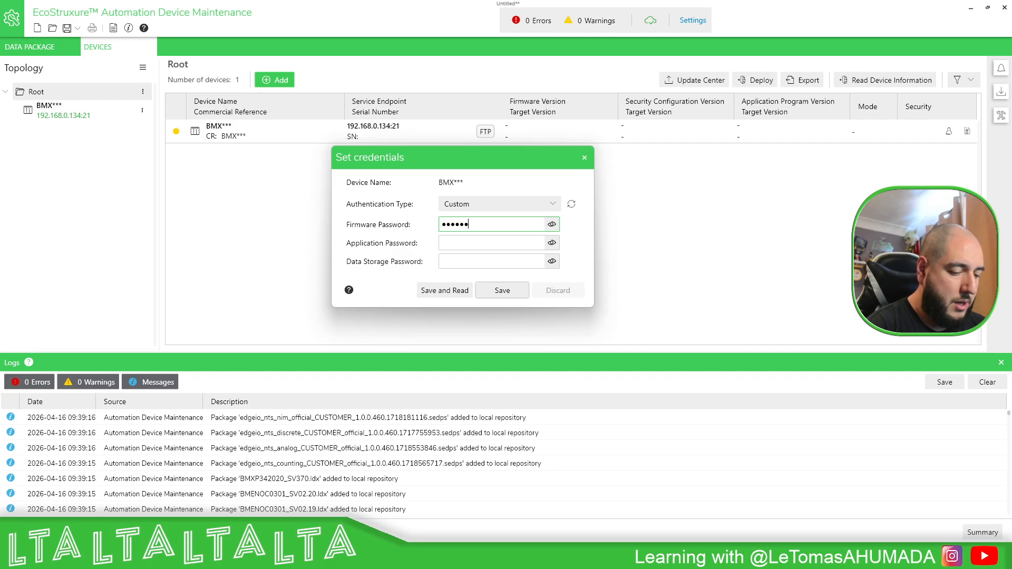
{"action": "left_click", "coordinate": [552, 225]}
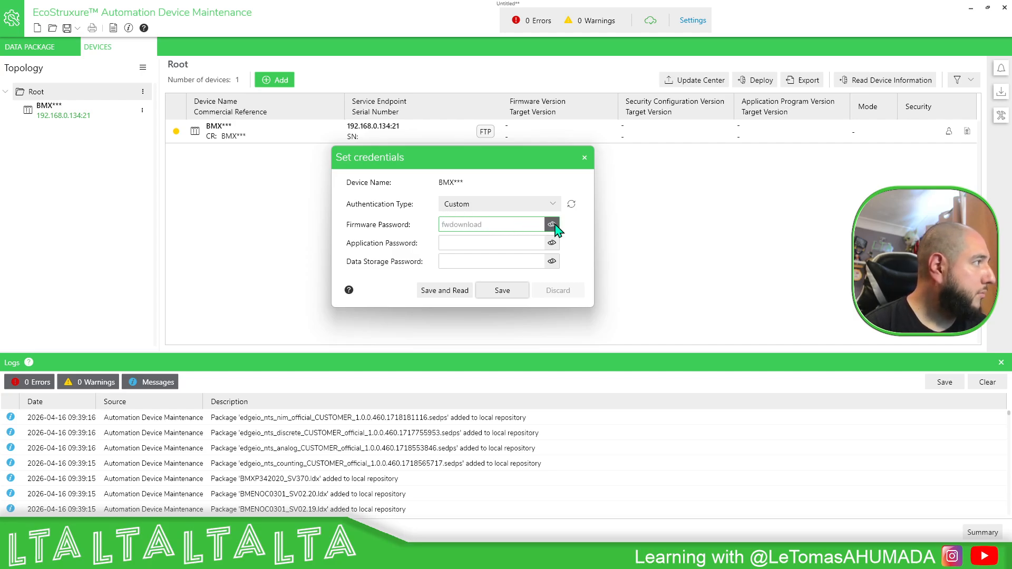
{"action": "left_click", "coordinate": [458, 262]}
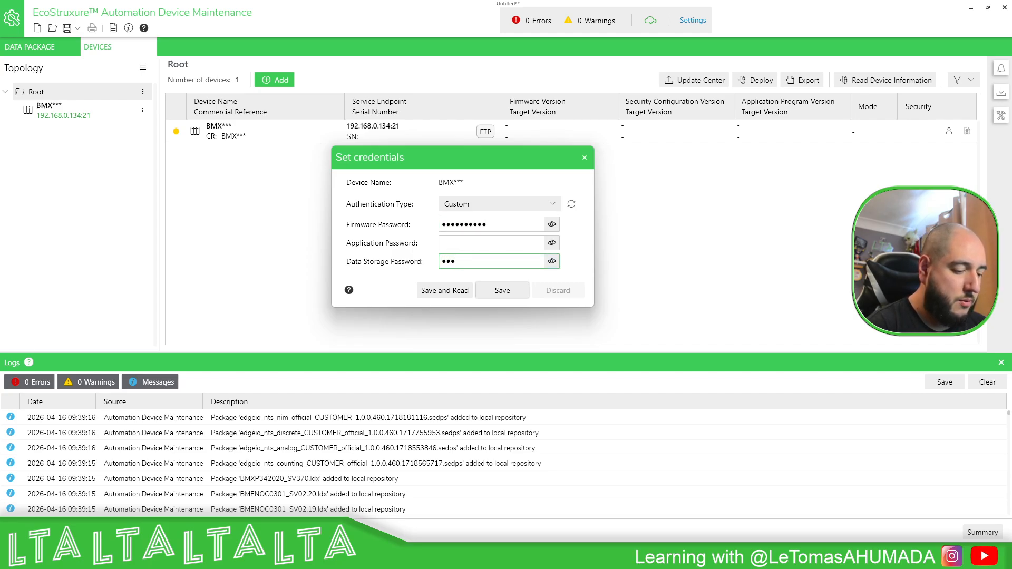
{"action": "left_click", "coordinate": [552, 261]}
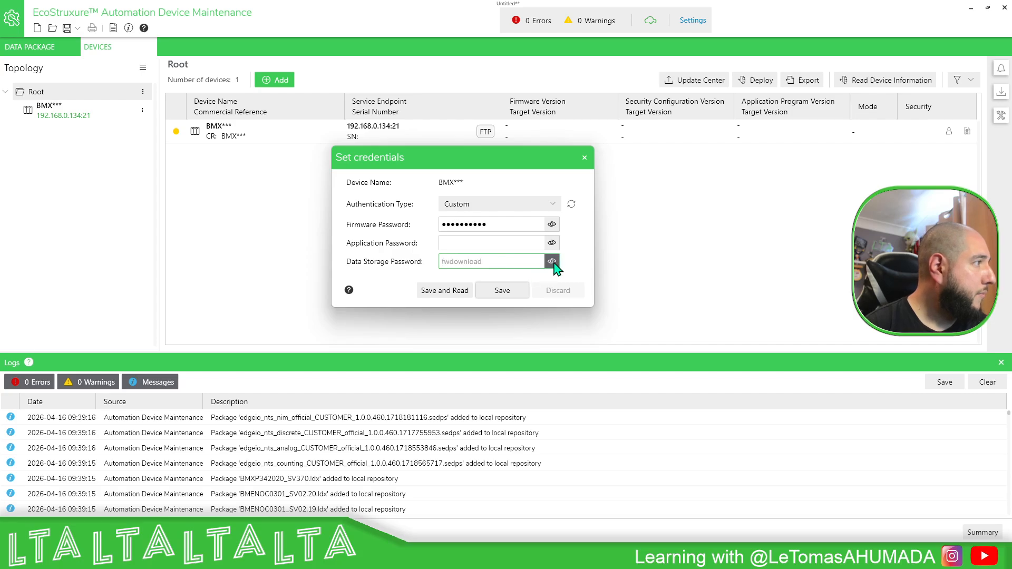
{"action": "left_click", "coordinate": [552, 261]}
Step: Enter the application password, verify both passwords, then save the credentials and read the device information
{"action": "left_click", "coordinate": [489, 241]}
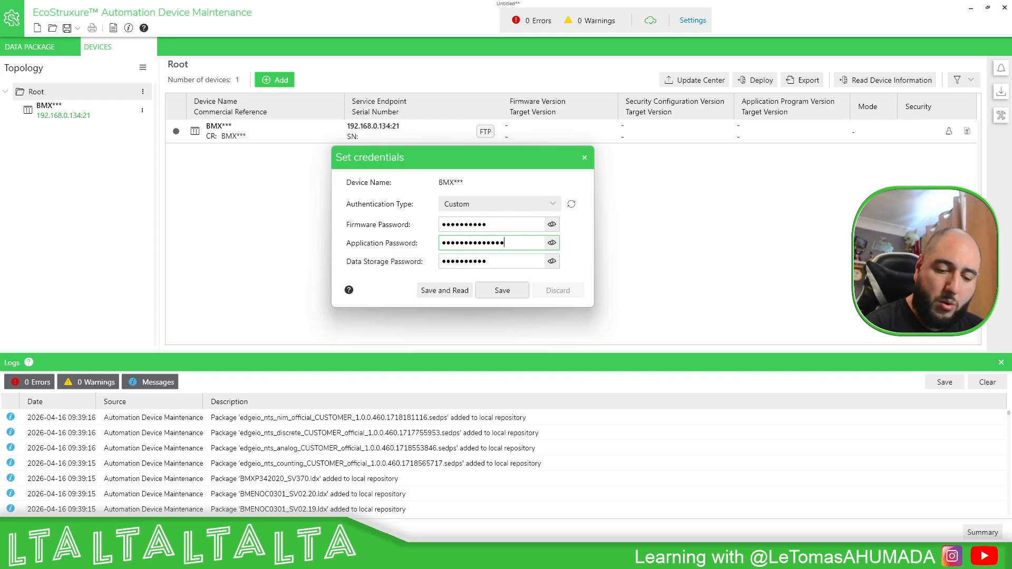
{"action": "left_click", "coordinate": [552, 242]}
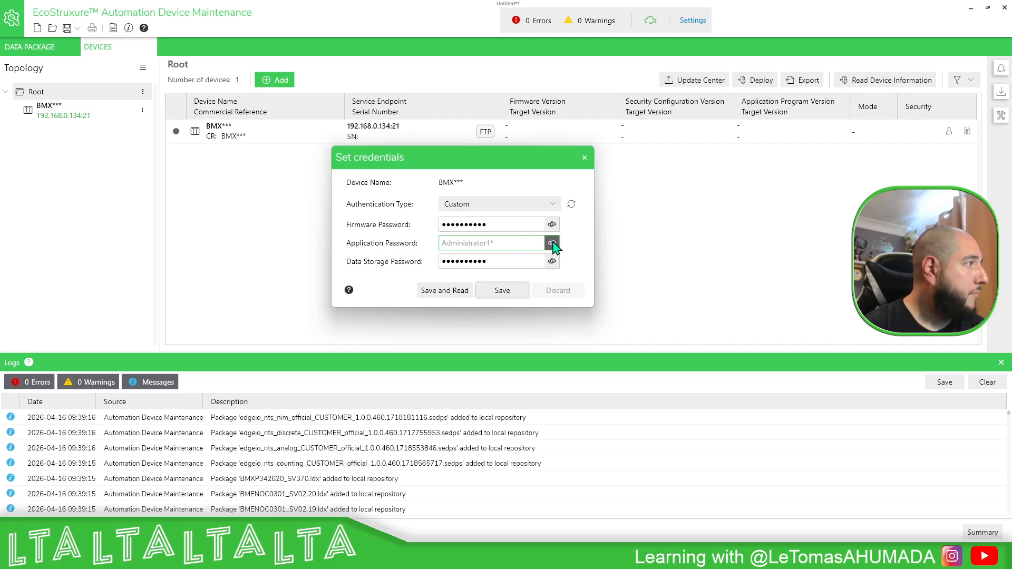
{"action": "left_click", "coordinate": [552, 243]}
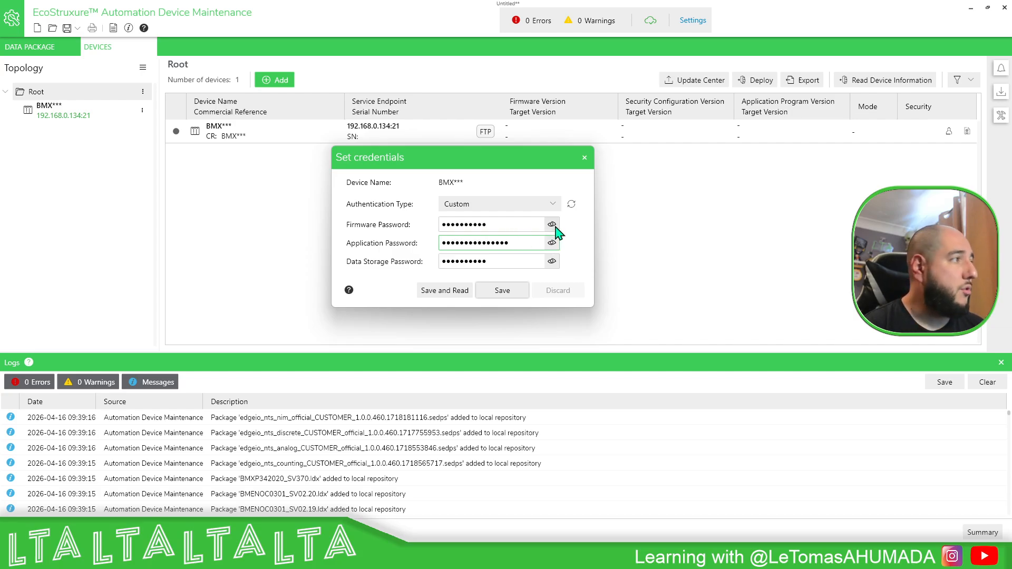
{"action": "left_click", "coordinate": [552, 224]}
{"action": "left_click", "coordinate": [553, 225]}
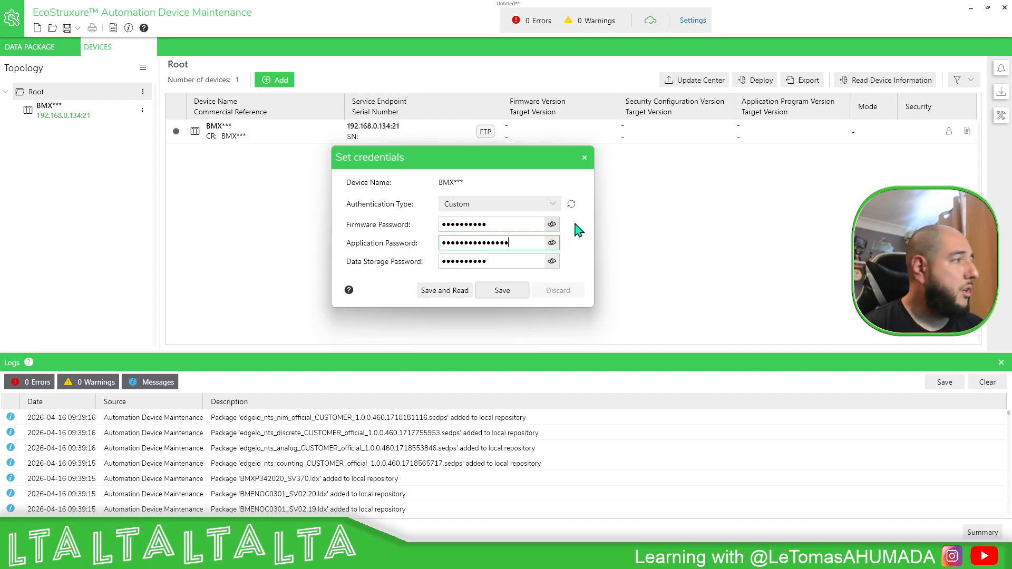
{"action": "left_click", "coordinate": [458, 298]}
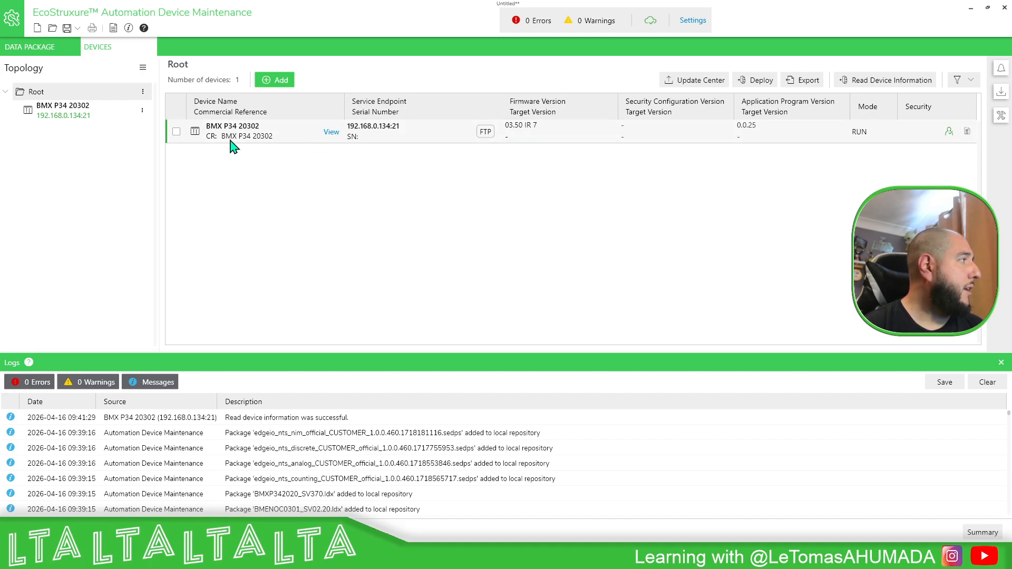
Step: In the Update Center, set the PLC's target firmware to 03.70 IR 13 (BMXP3420302_SV370.ldx) and save
{"action": "left_click", "coordinate": [177, 132]}
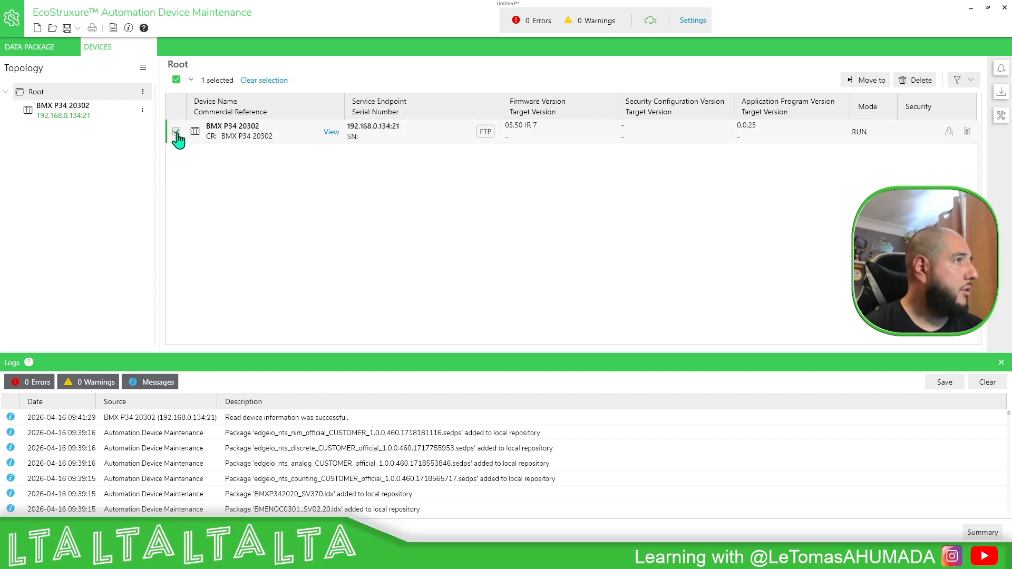
{"action": "left_click", "coordinate": [177, 133]}
{"action": "left_click", "coordinate": [702, 82]}
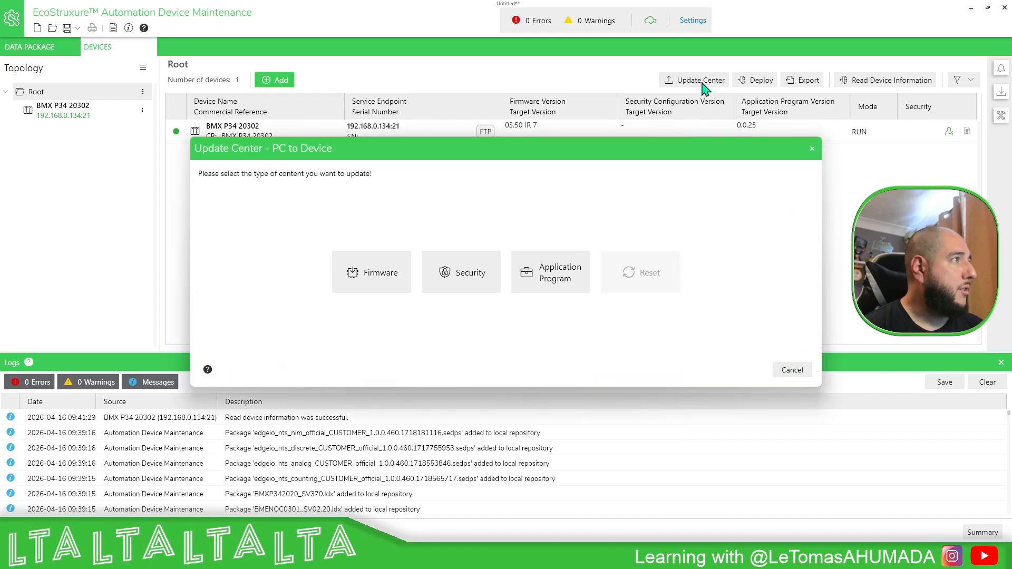
{"action": "left_click", "coordinate": [368, 285]}
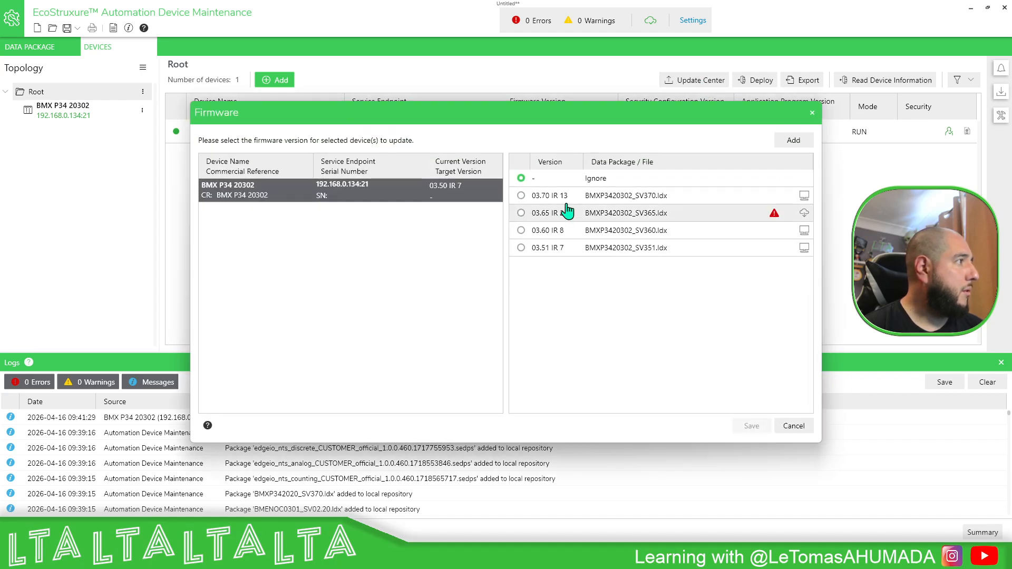
{"action": "left_click", "coordinate": [522, 196]}
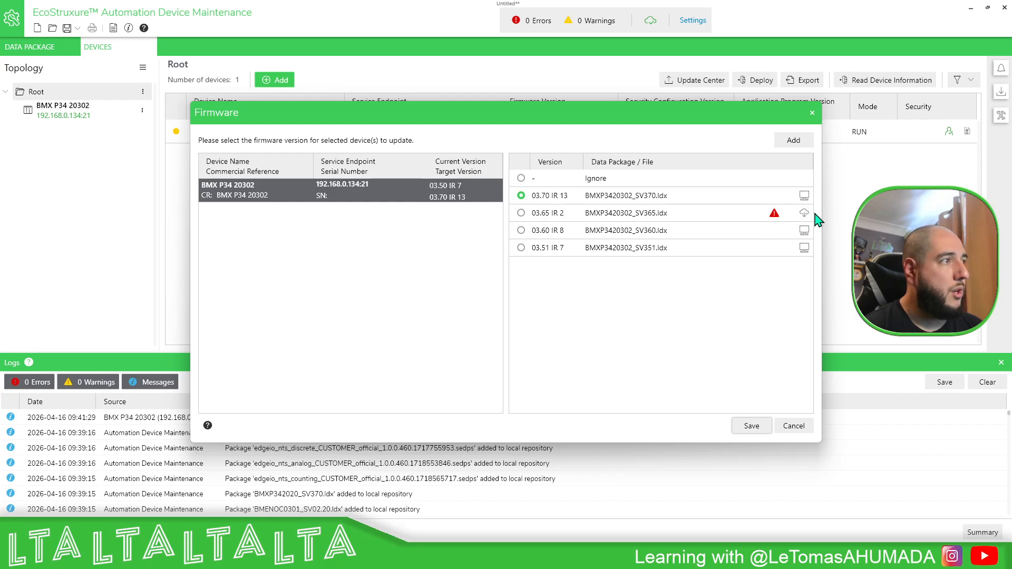
{"action": "mouse_move", "coordinate": [807, 220]}
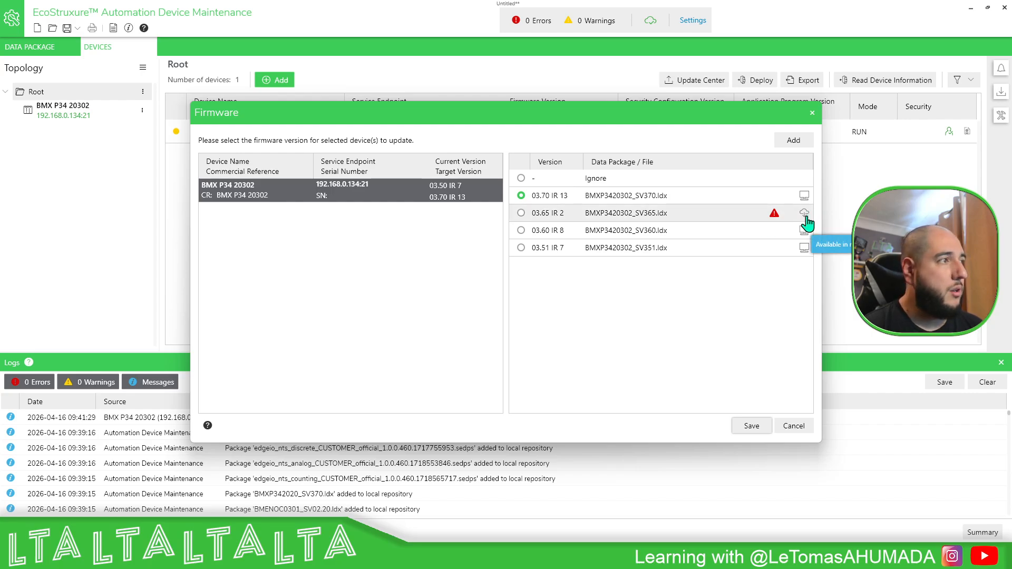
{"action": "left_click", "coordinate": [750, 427]}
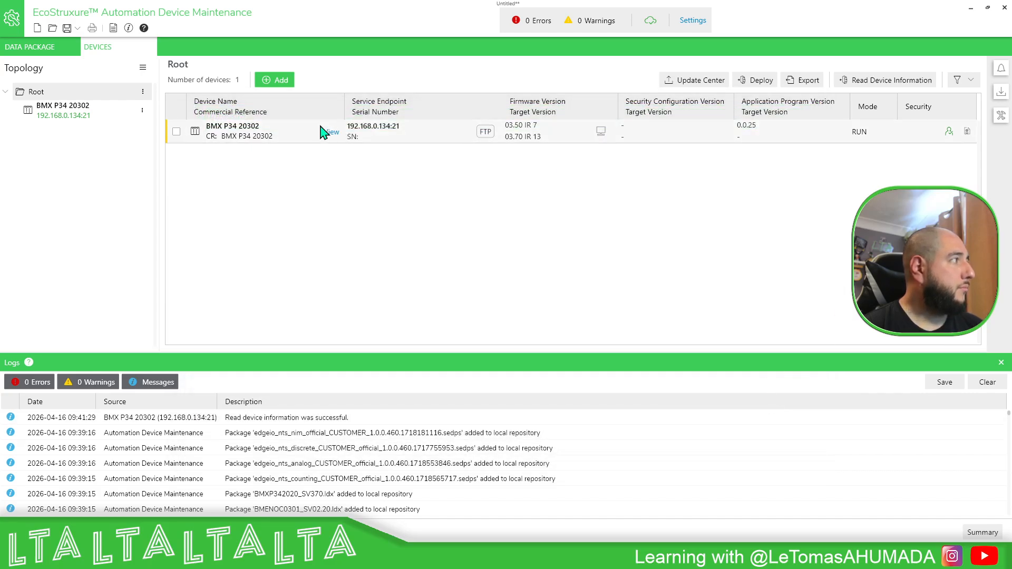
{"action": "left_click", "coordinate": [176, 132]}
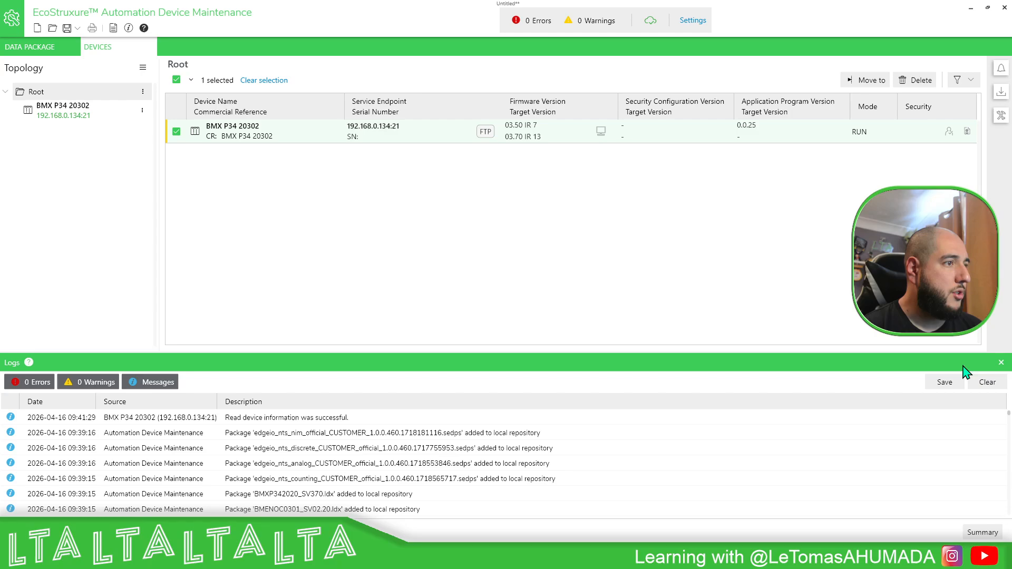
{"action": "left_click", "coordinate": [871, 82]}
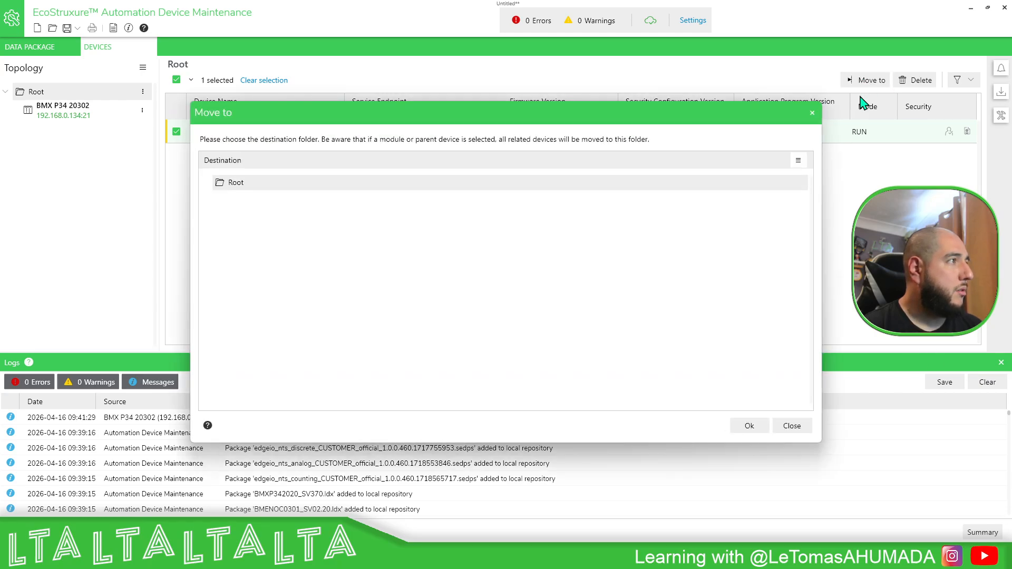
{"action": "left_click", "coordinate": [813, 113]}
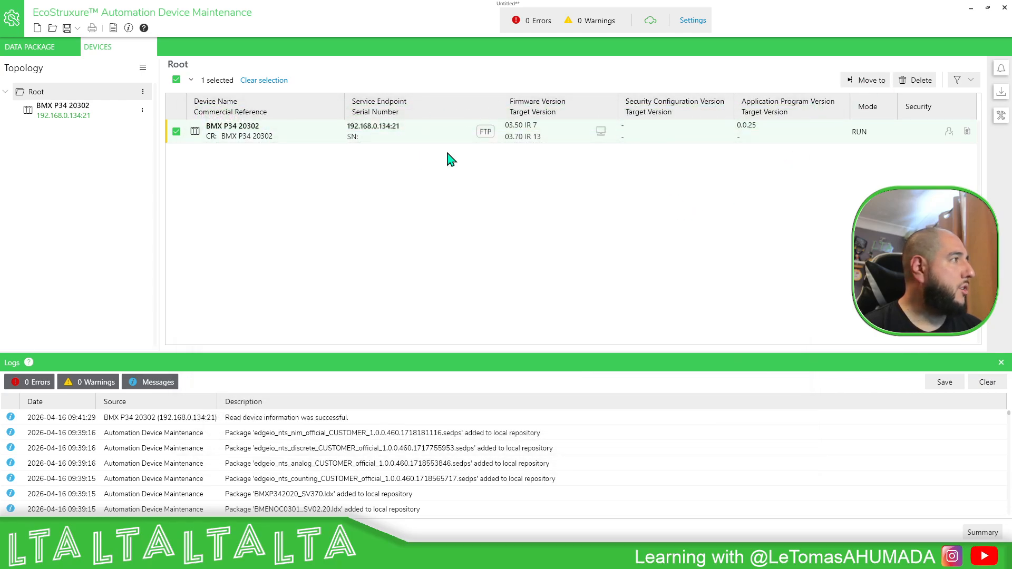
Step: Open the BMX P34 20302 device details and review its firmware target version settings
{"action": "left_click", "coordinate": [59, 116]}
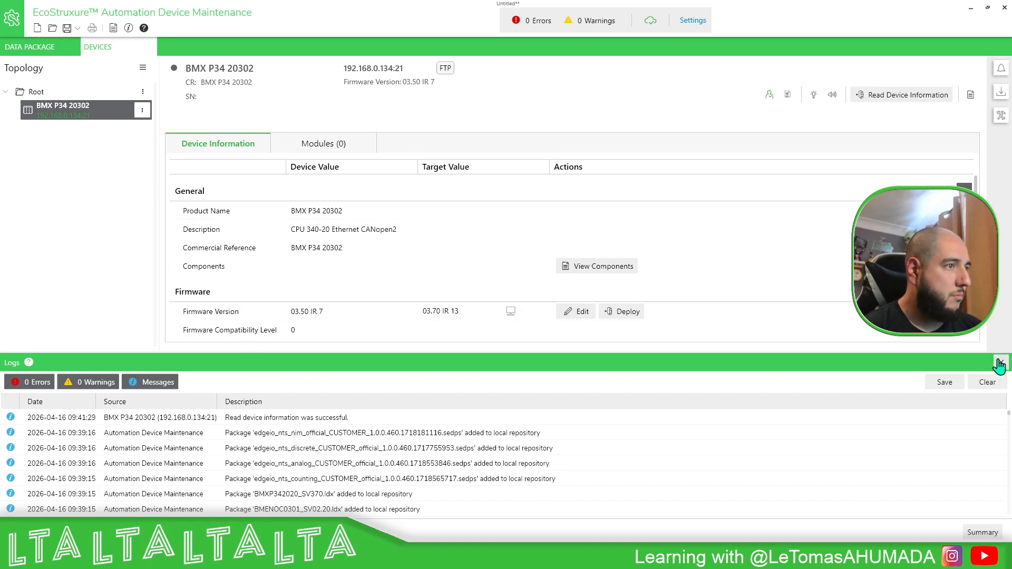
{"action": "left_click_drag", "start_coordinate": [940, 361], "coordinate": [938, 417]}
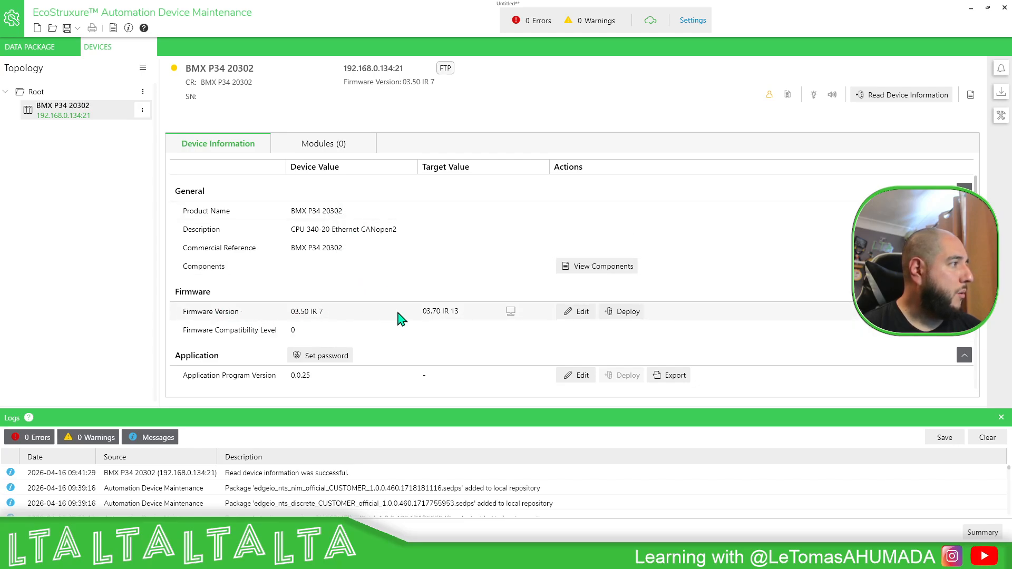
{"action": "left_click", "coordinate": [579, 313]}
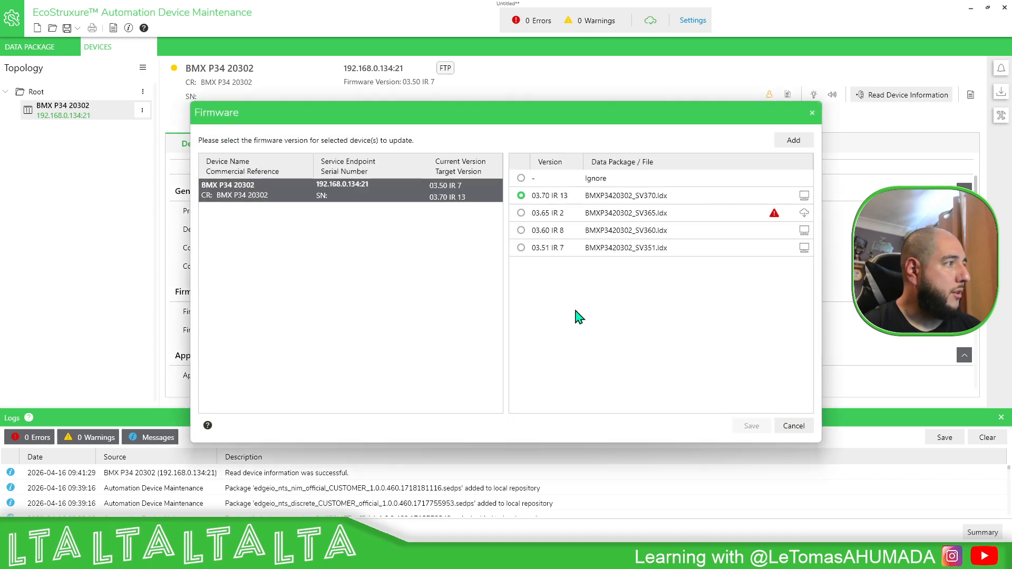
{"action": "left_click", "coordinate": [795, 427]}
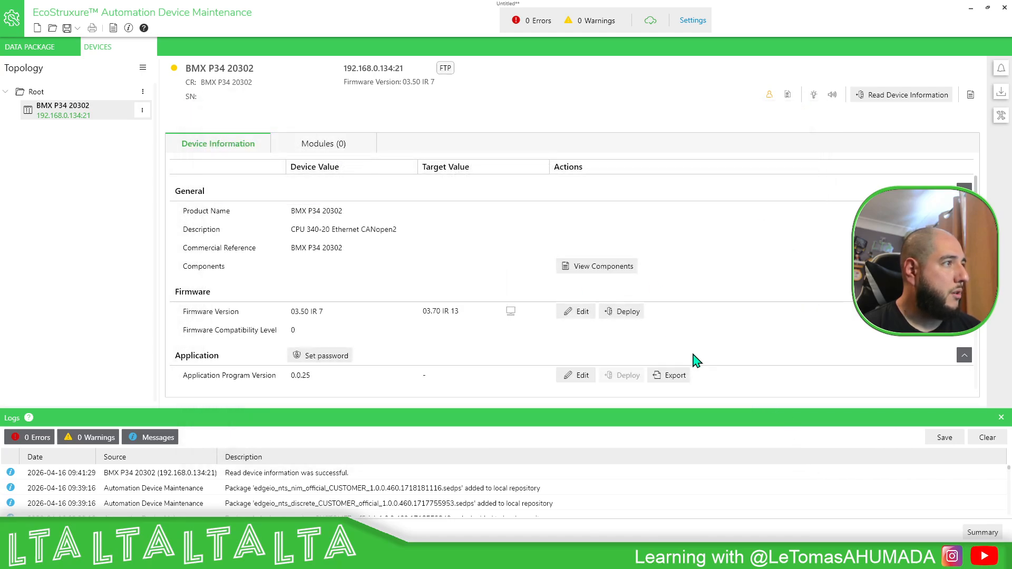
Step: Deploy the 03.70 IR 13 firmware to the PLC, stepping through the update wizard and confirming the update
{"action": "left_click", "coordinate": [627, 314]}
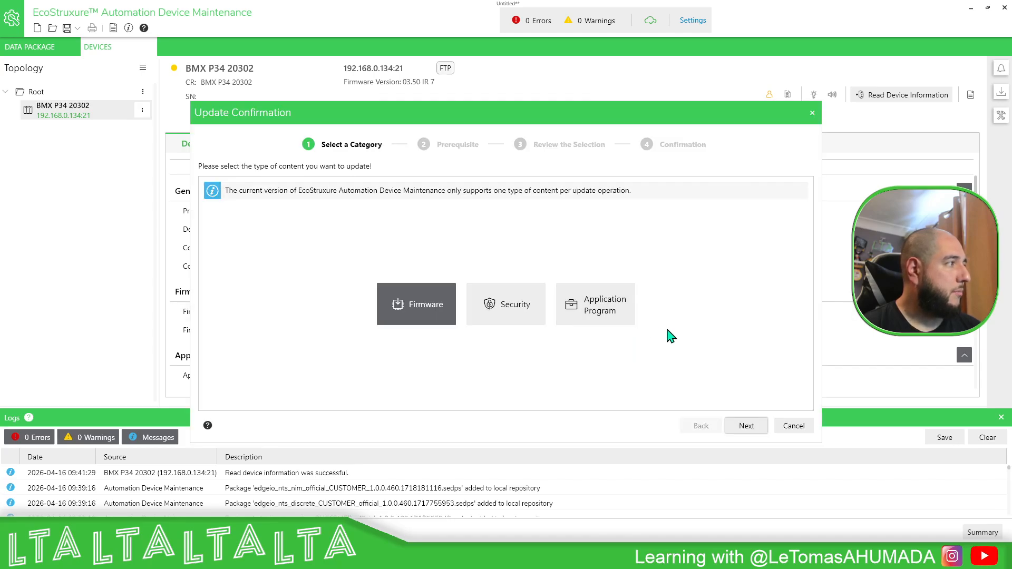
{"action": "left_click", "coordinate": [747, 426]}
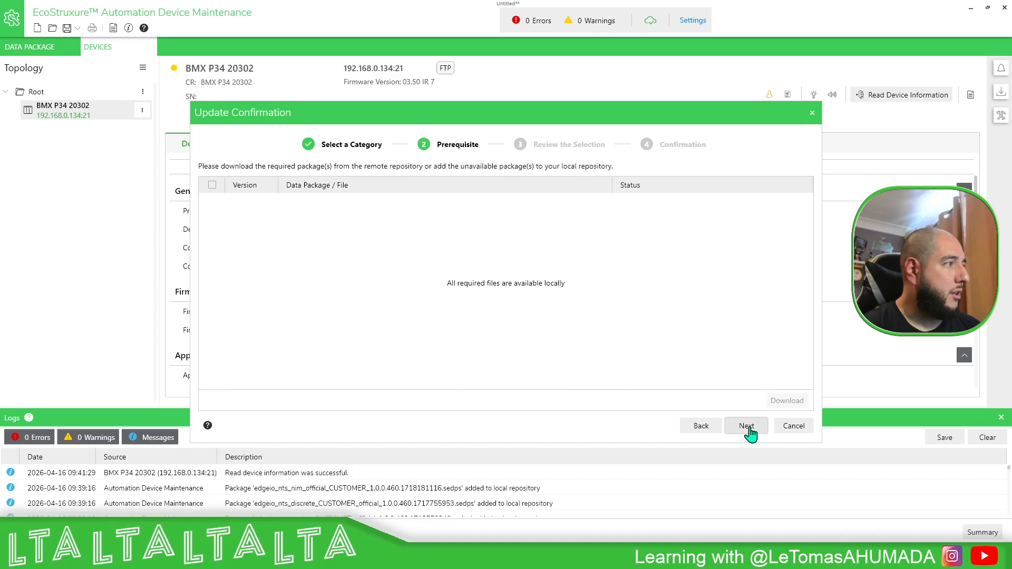
{"action": "left_click", "coordinate": [746, 425]}
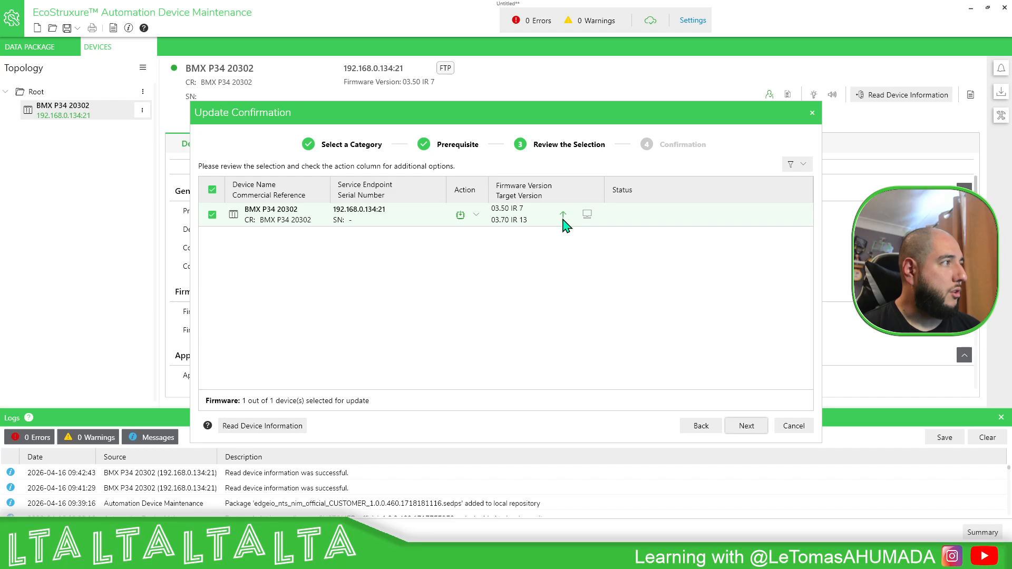
{"action": "left_click", "coordinate": [747, 427]}
{"action": "scroll", "coordinate": [593, 251], "scroll_direction": "down", "scroll_amount": 5}
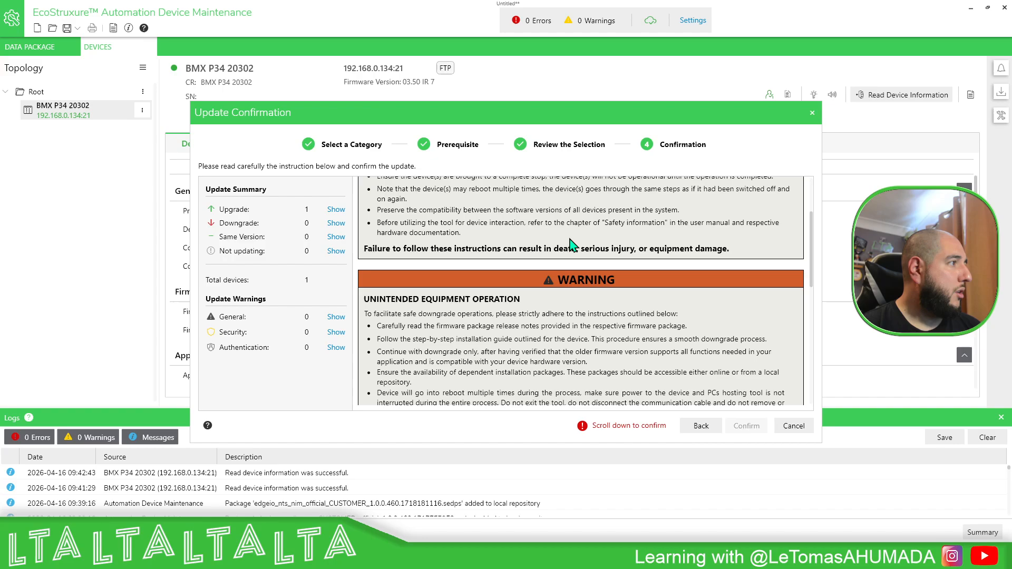
{"action": "scroll", "coordinate": [593, 252], "scroll_direction": "down", "scroll_amount": 5}
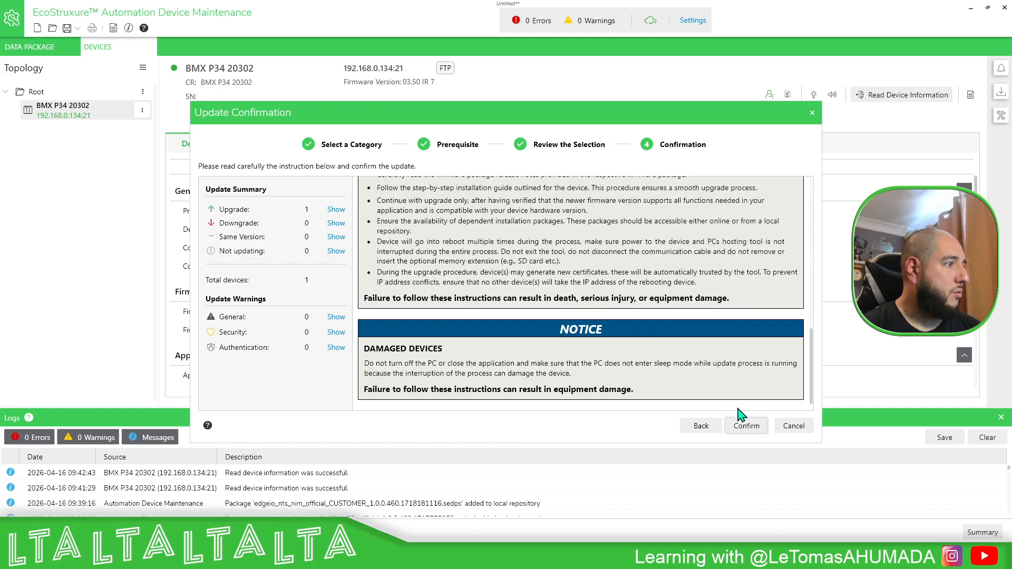
{"action": "left_click", "coordinate": [746, 426]}
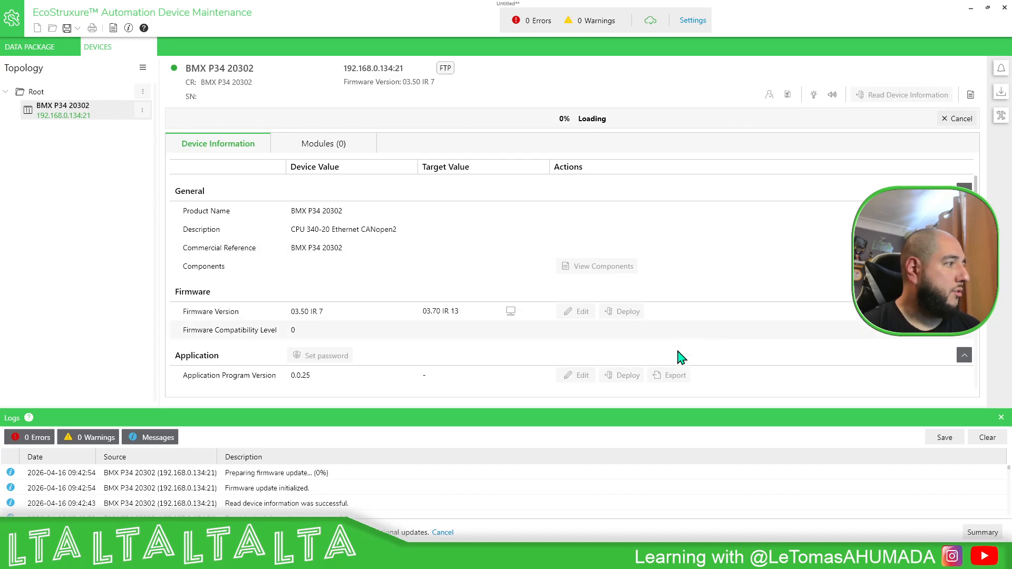
Step: Monitor the firmware update in the notification area, then return to the Root device list
{"action": "left_click_drag", "start_coordinate": [676, 407], "coordinate": [678, 360]}
{"action": "left_click", "coordinate": [1002, 69]}
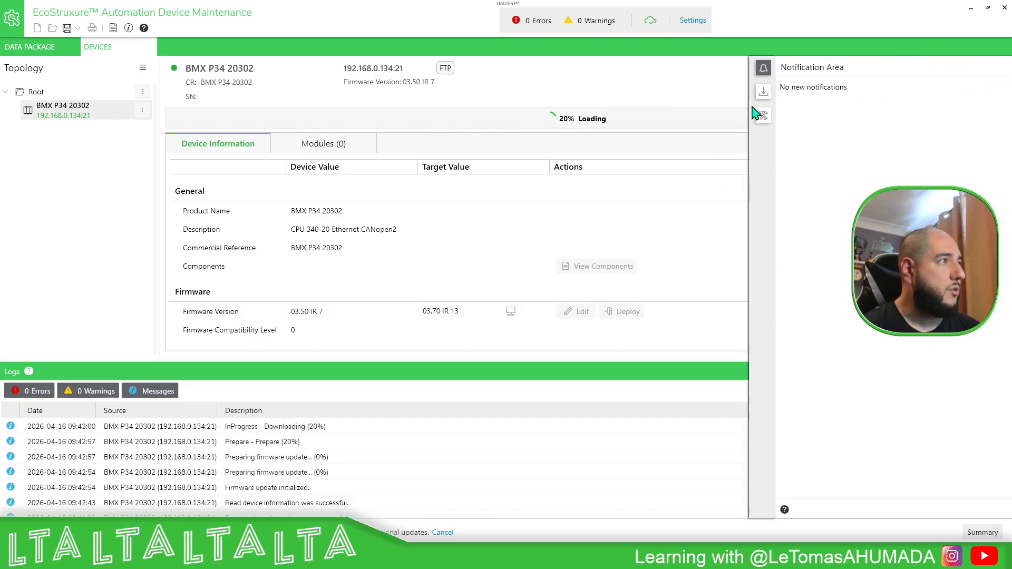
{"action": "left_click", "coordinate": [764, 92]}
{"action": "left_click", "coordinate": [764, 69]}
{"action": "left_click", "coordinate": [764, 69]}
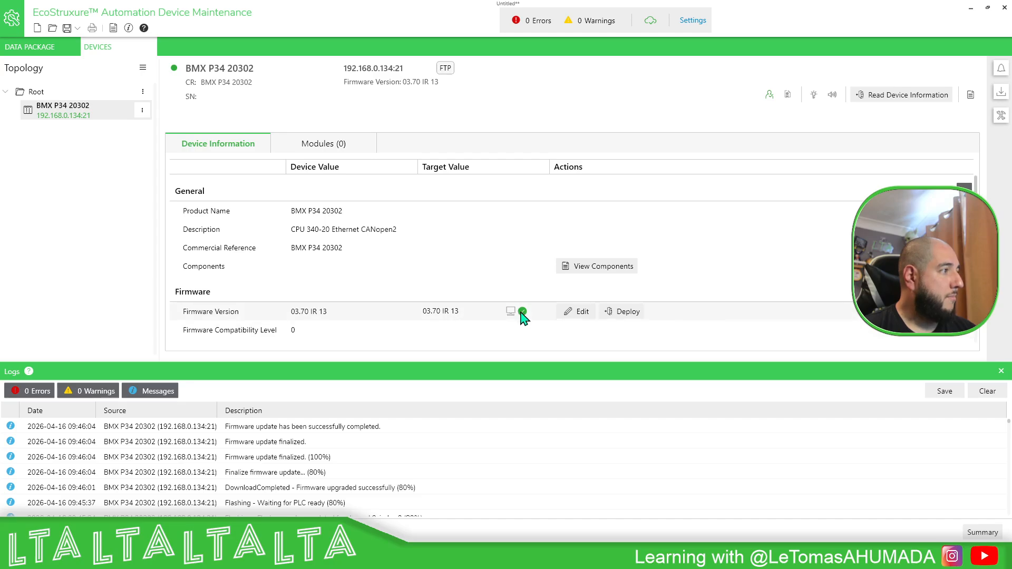
{"action": "left_click", "coordinate": [68, 91]}
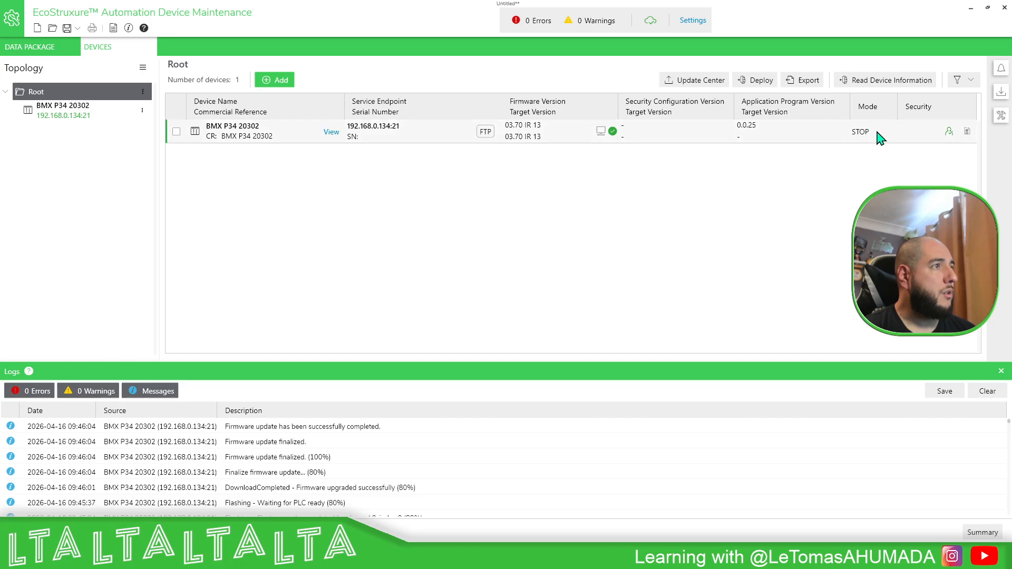
Step: Check the side panels' notifications and open the BMX P34 20302 device details from the topology
{"action": "mouse_move", "coordinate": [1001, 93]}
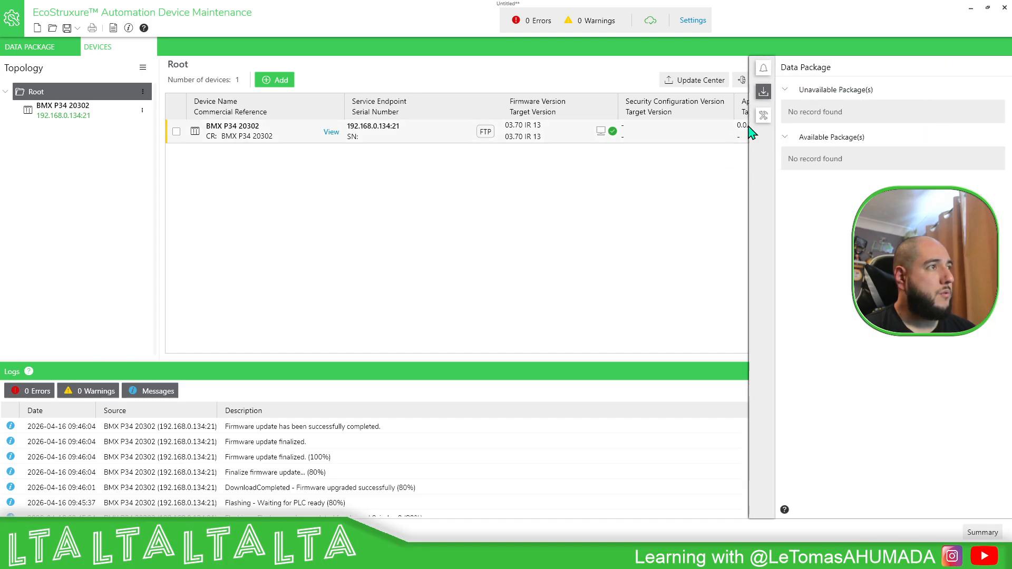
{"action": "left_click", "coordinate": [763, 116]}
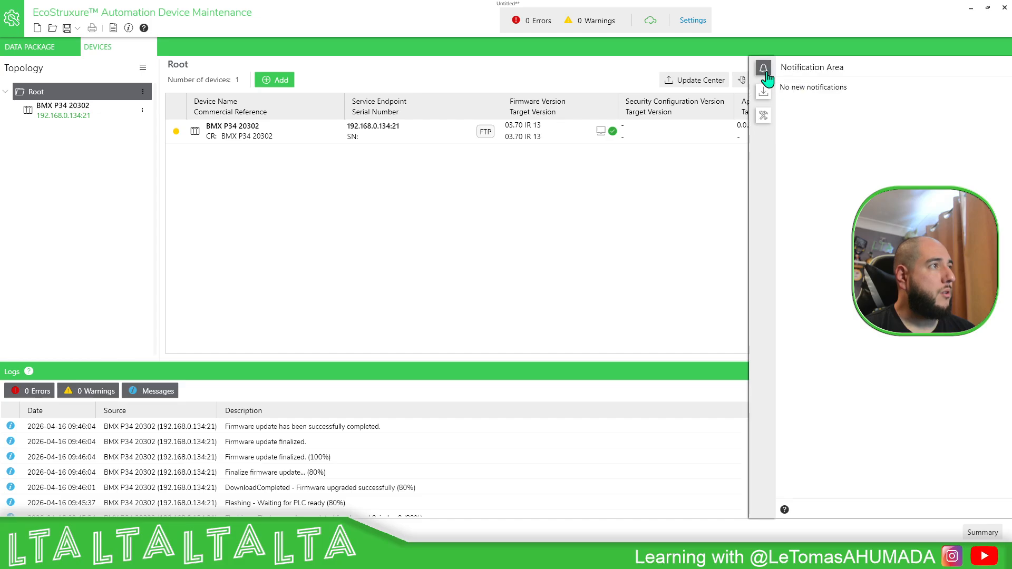
{"action": "left_click", "coordinate": [48, 114]}
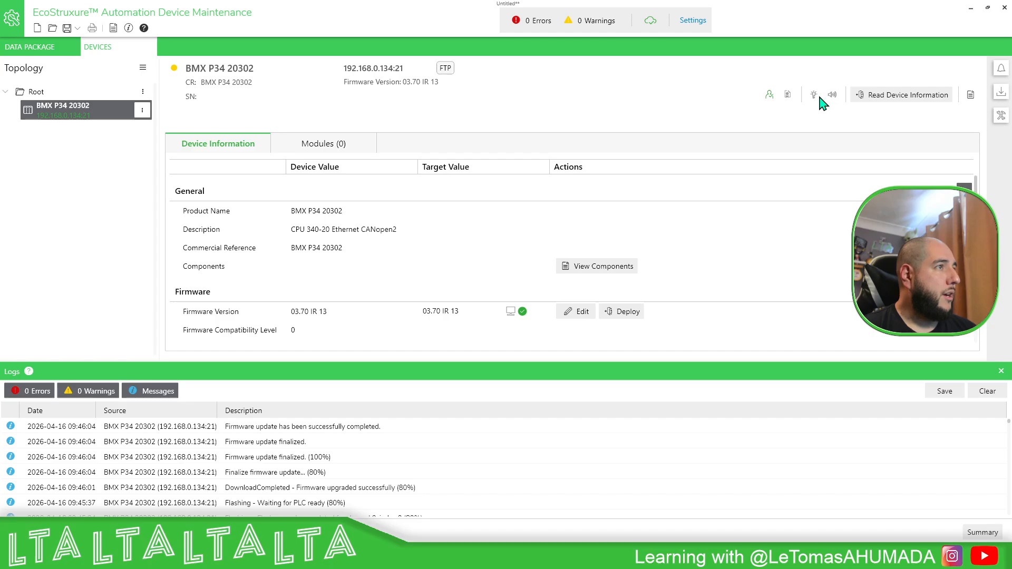
Step: Start the PLC, then select the BMX P34 20302 safety warning in the notification area and confirm it
{"action": "scroll", "coordinate": [364, 264], "scroll_direction": "down", "scroll_amount": 5}
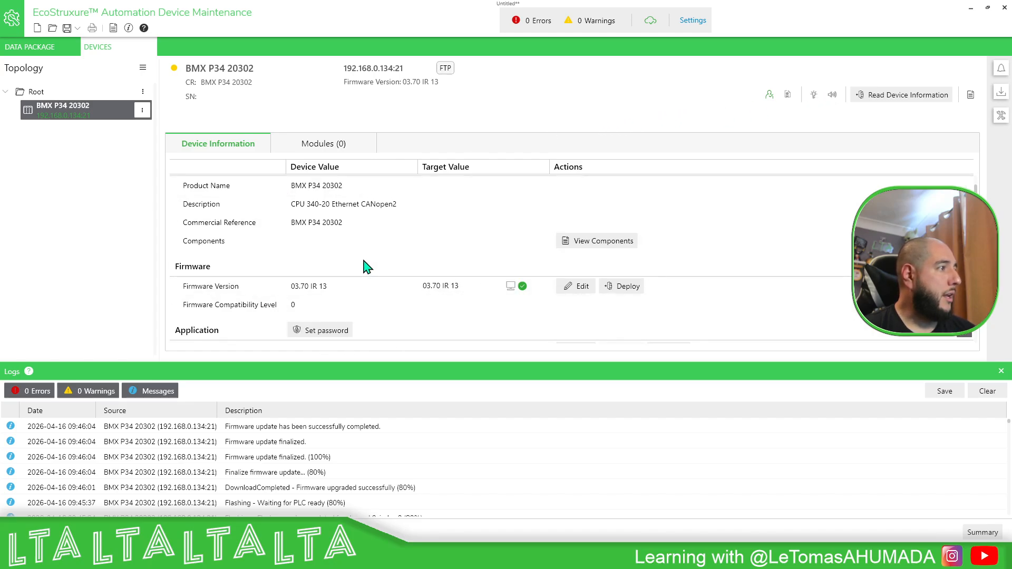
{"action": "left_click", "coordinate": [587, 290]}
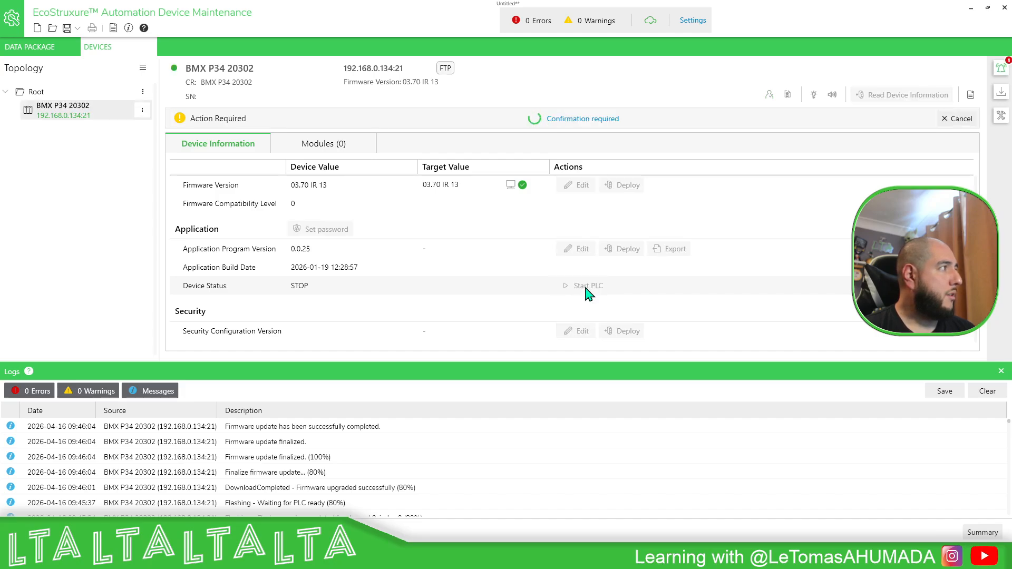
{"action": "left_click", "coordinate": [1000, 74]}
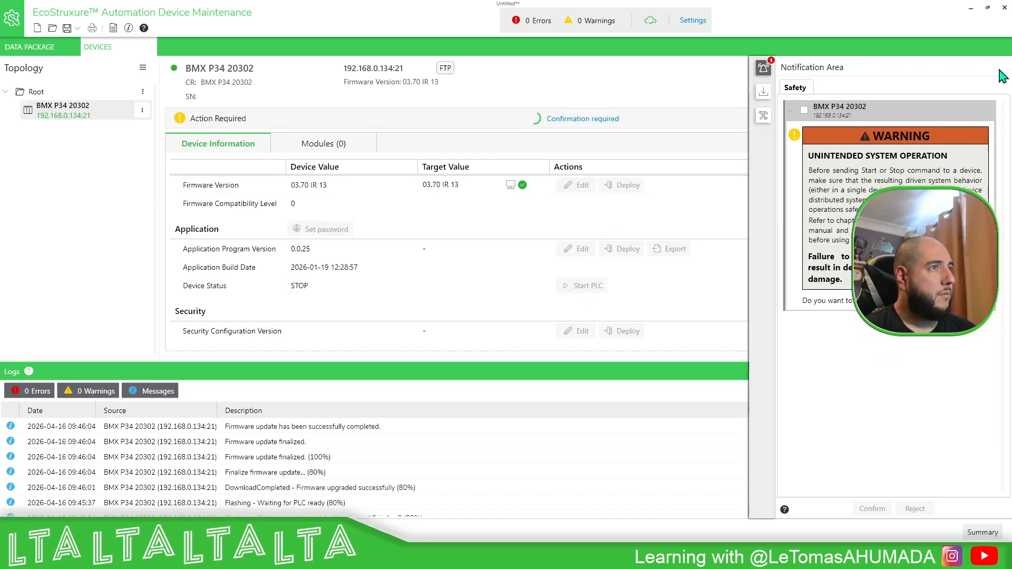
{"action": "left_click", "coordinate": [805, 110]}
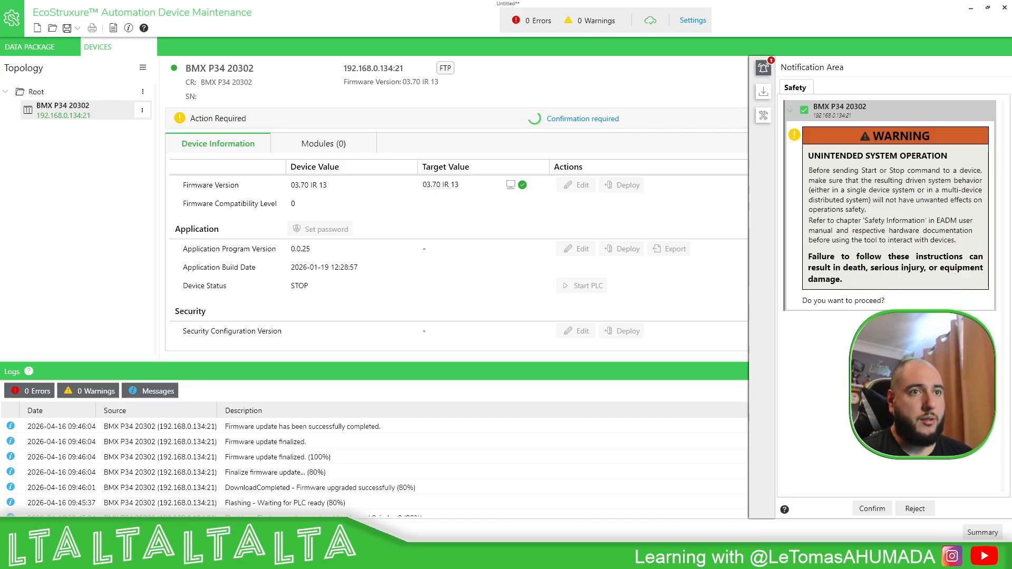
{"action": "left_click", "coordinate": [867, 510]}
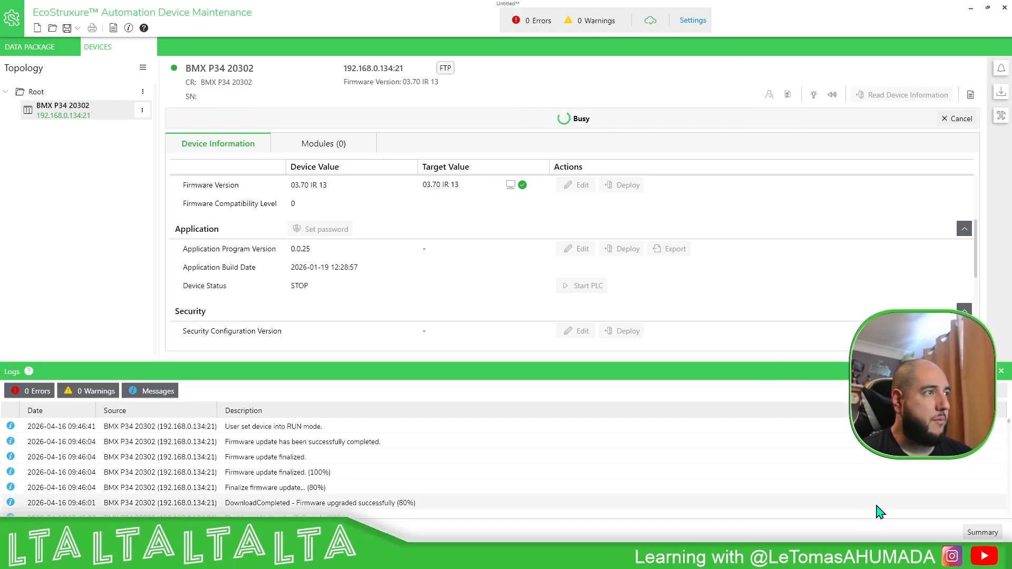